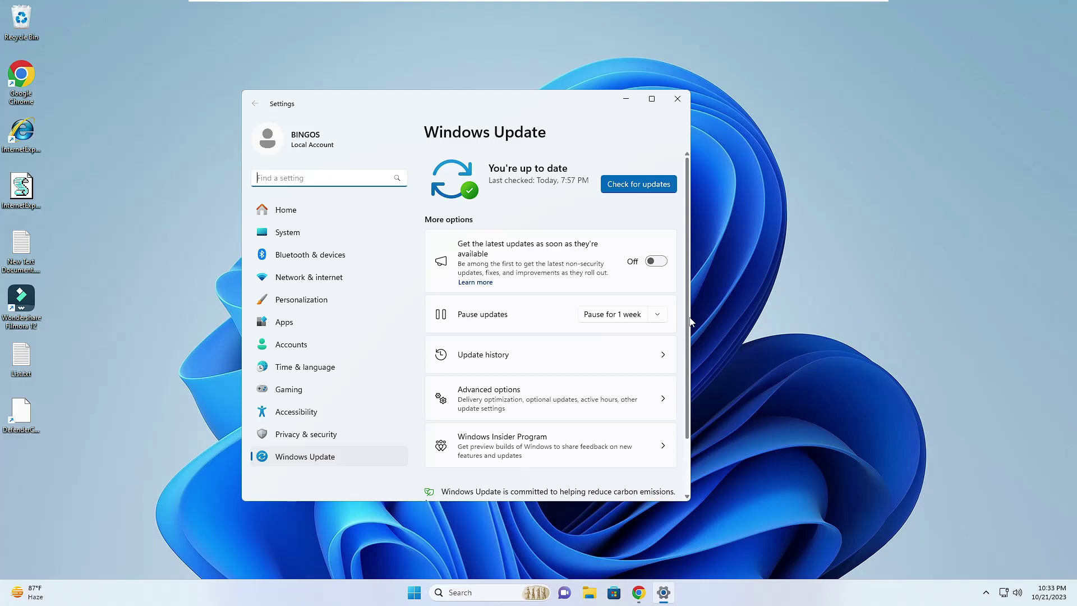
- Switch to the Sordum Windows Update Blocker v1.8 page and select its full URL in the address bar
key(alt+Tab)
scroll(318, 234, down, 2)
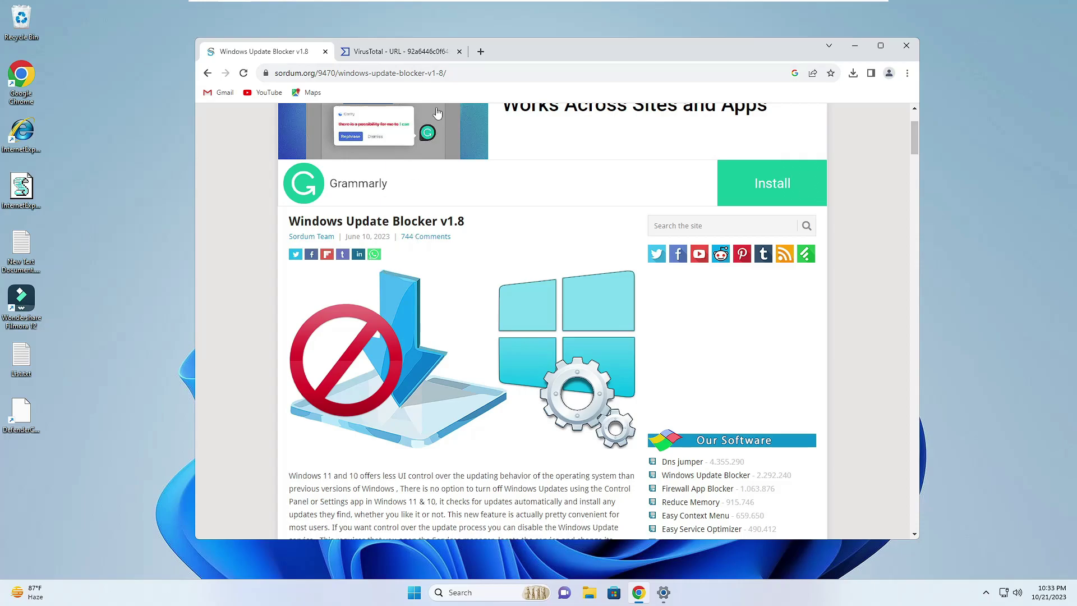
click(359, 72)
key(ctrl+c)
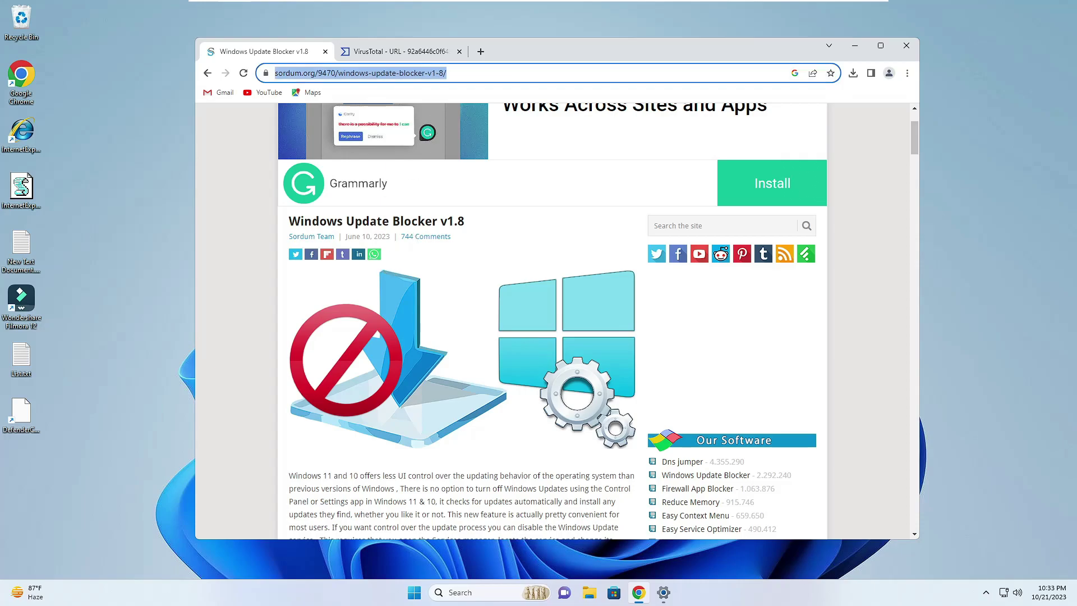
- Paste the Windows Update Blocker page URL into VirusTotal's URL scanner and submit it
click(434, 53)
scroll(561, 247, down, 2)
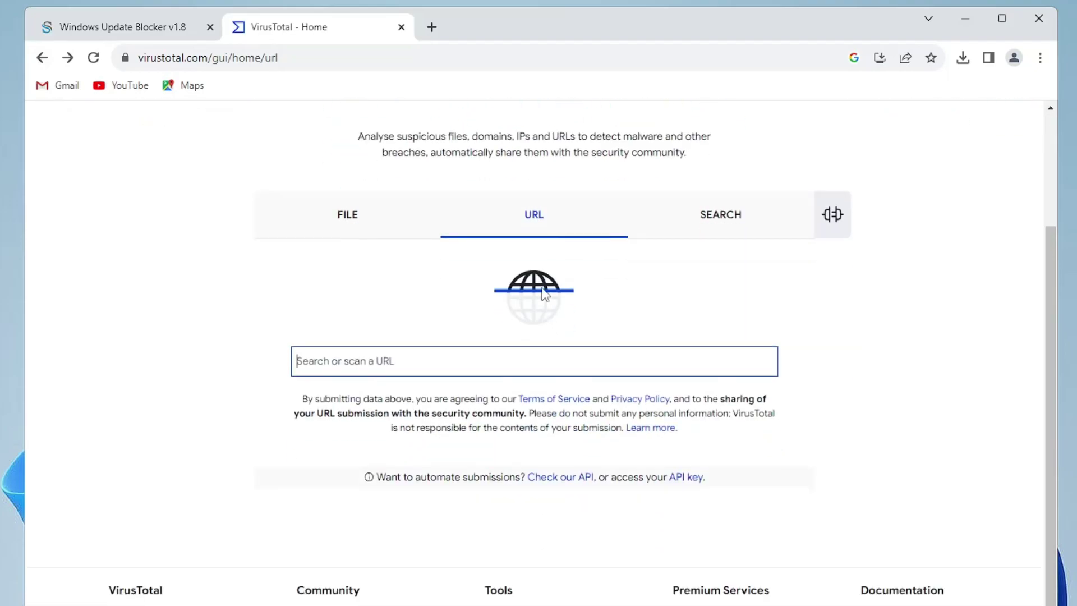
scroll(544, 291, up, 2)
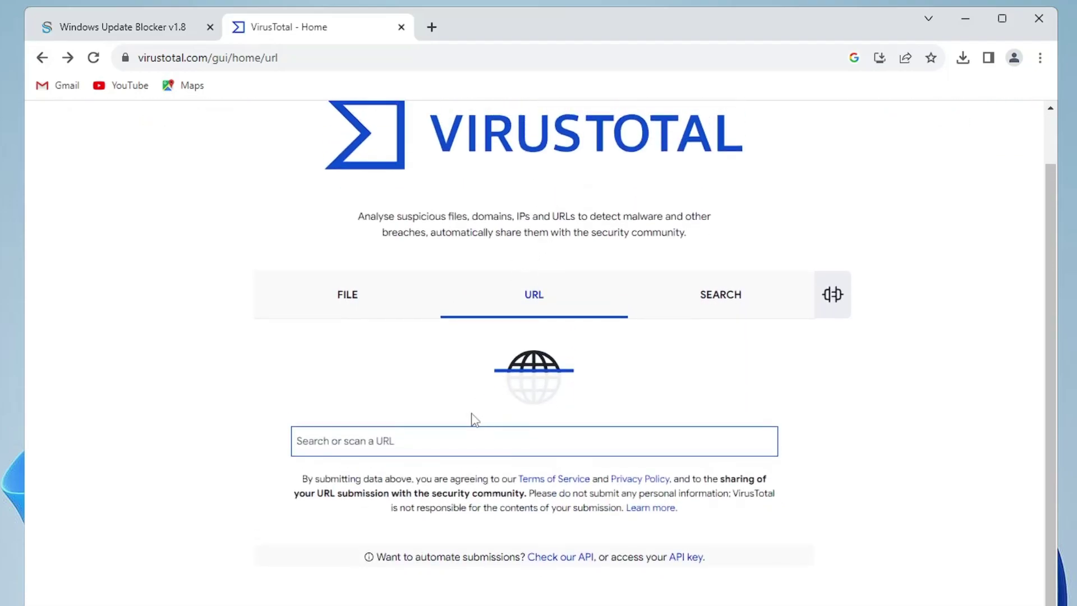
key(ctrl+v)
key(Return)
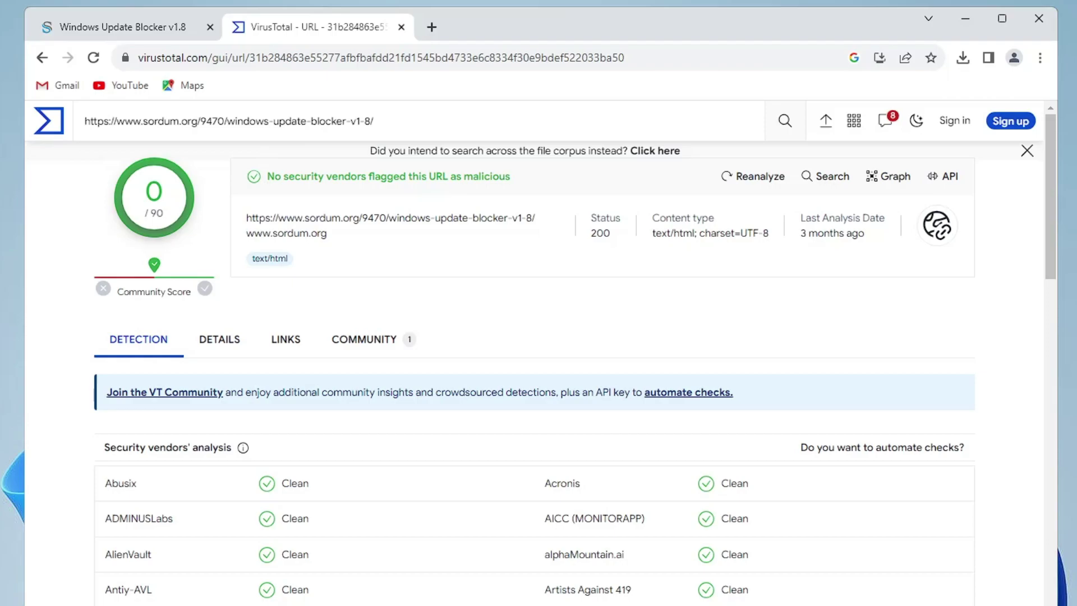
- Review the 0/90 detection result, then go back to the Sordum article tab
scroll(342, 261, down, 7)
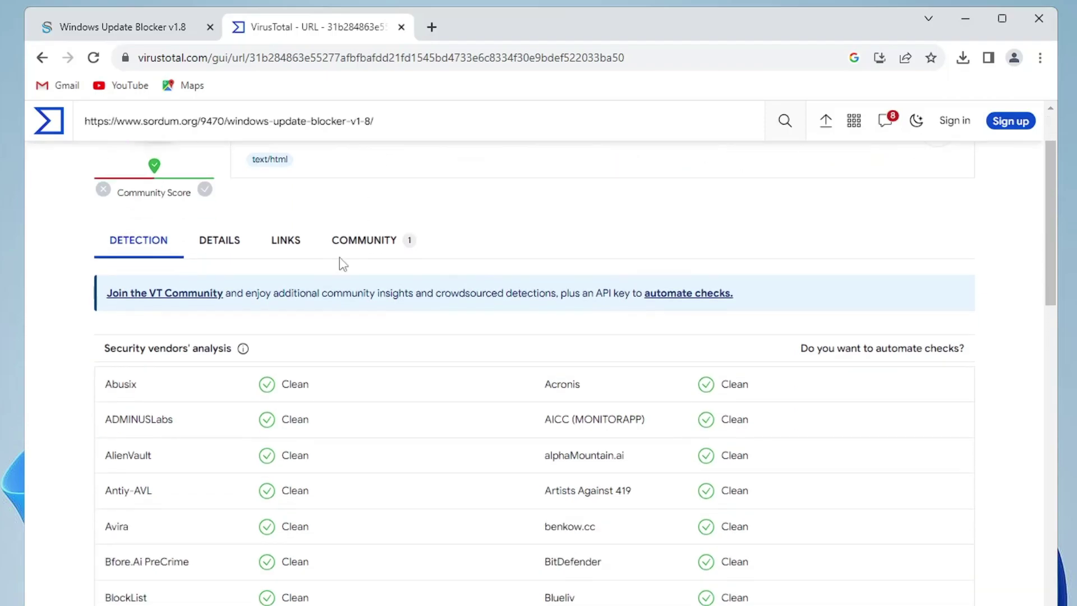
scroll(218, 319, up, 4)
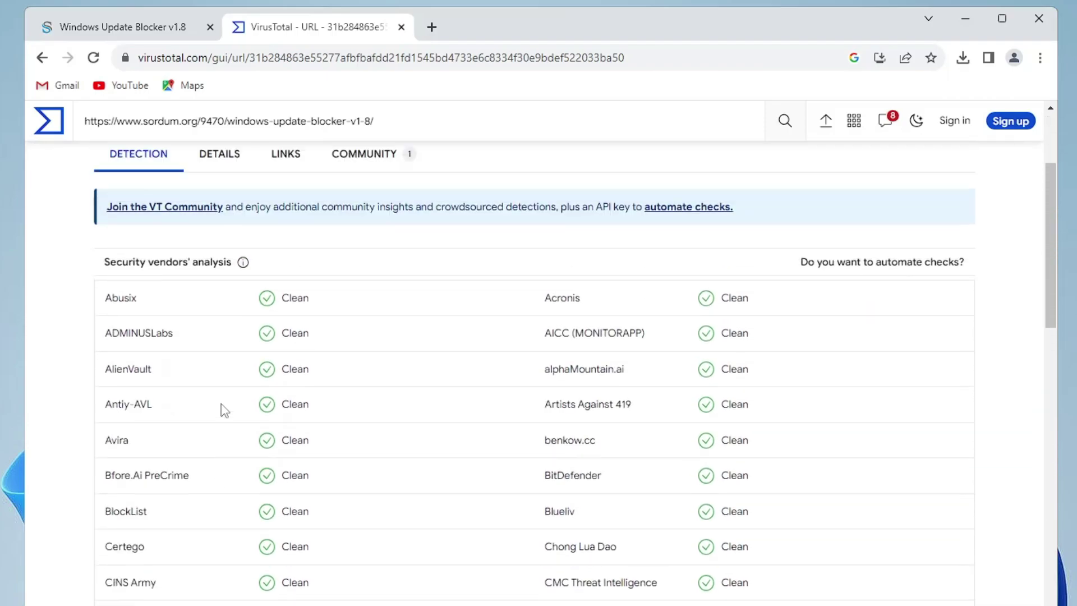
scroll(312, 387, down, 5)
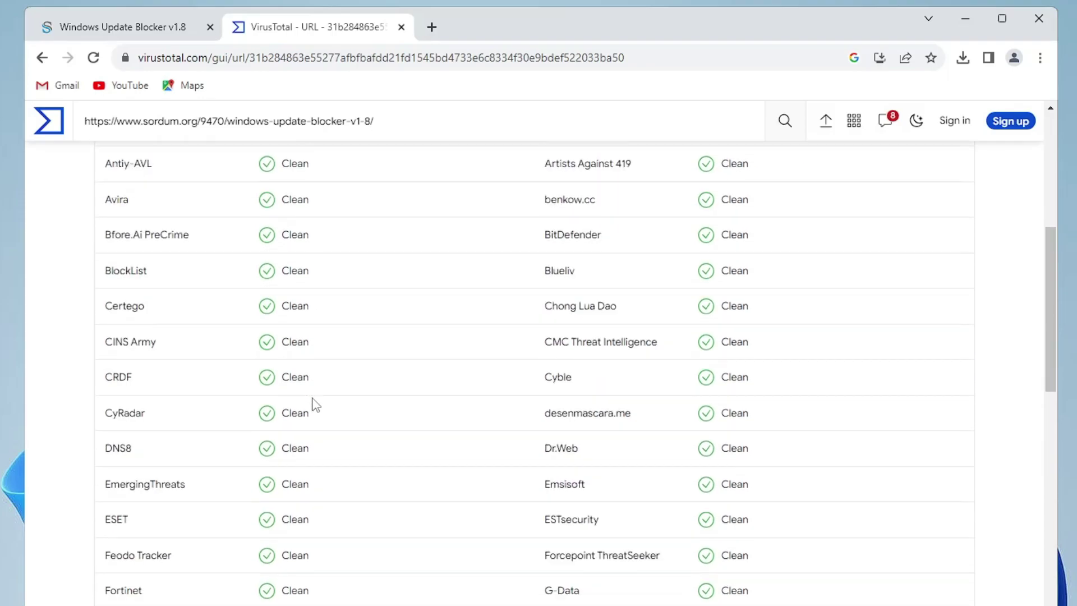
key(ctrl+shift+Tab)
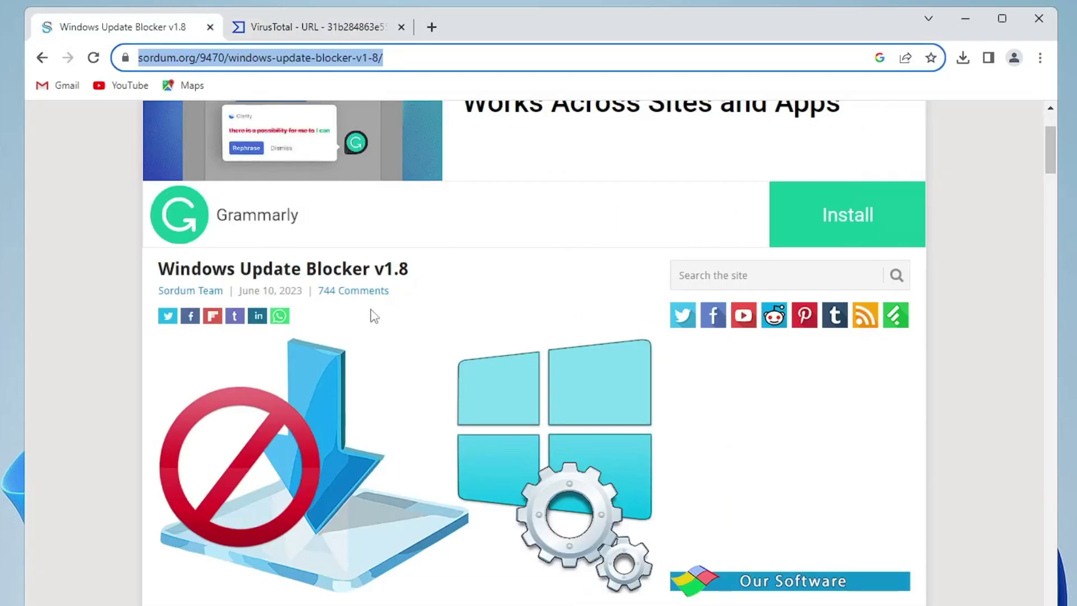
- Download Wub_v1.8.zip (1,044 KB) and show it in the Downloads folder with Chrome minimized
scroll(357, 334, down, 5)
scroll(362, 339, down, 20)
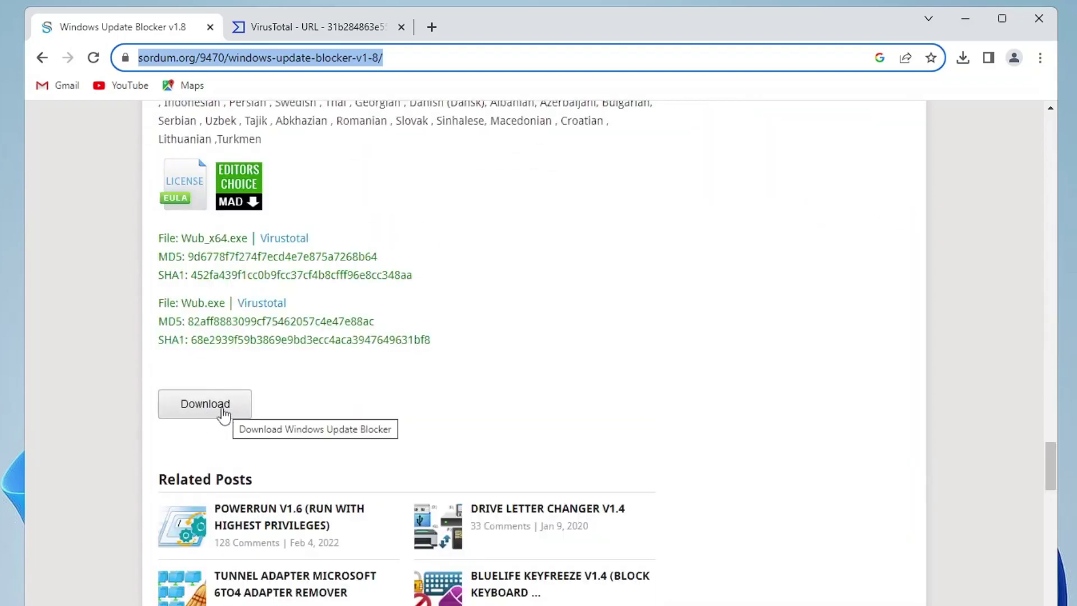
click(223, 414)
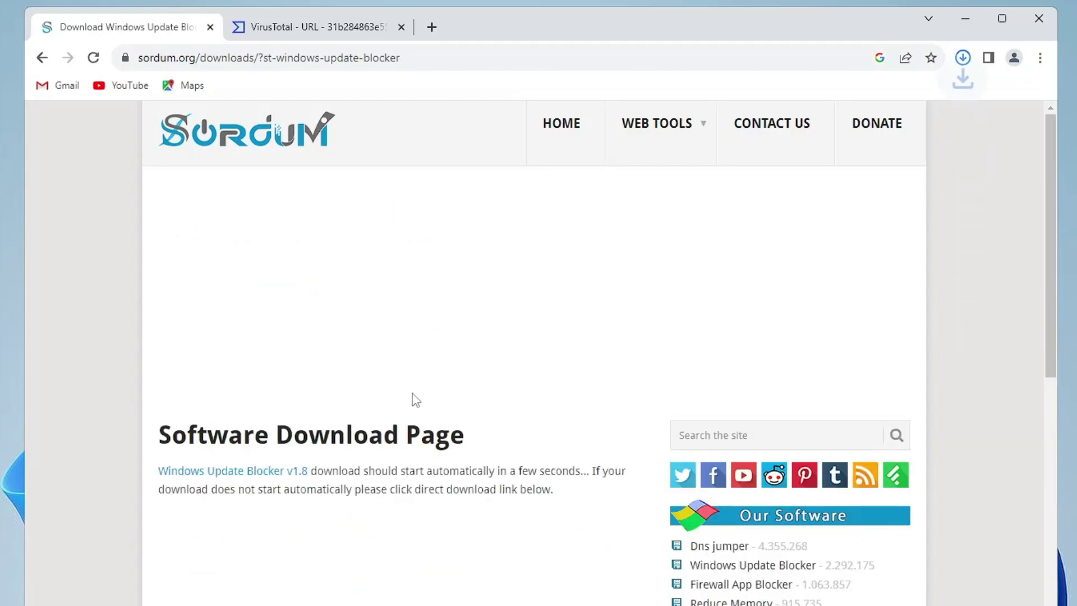
click(965, 60)
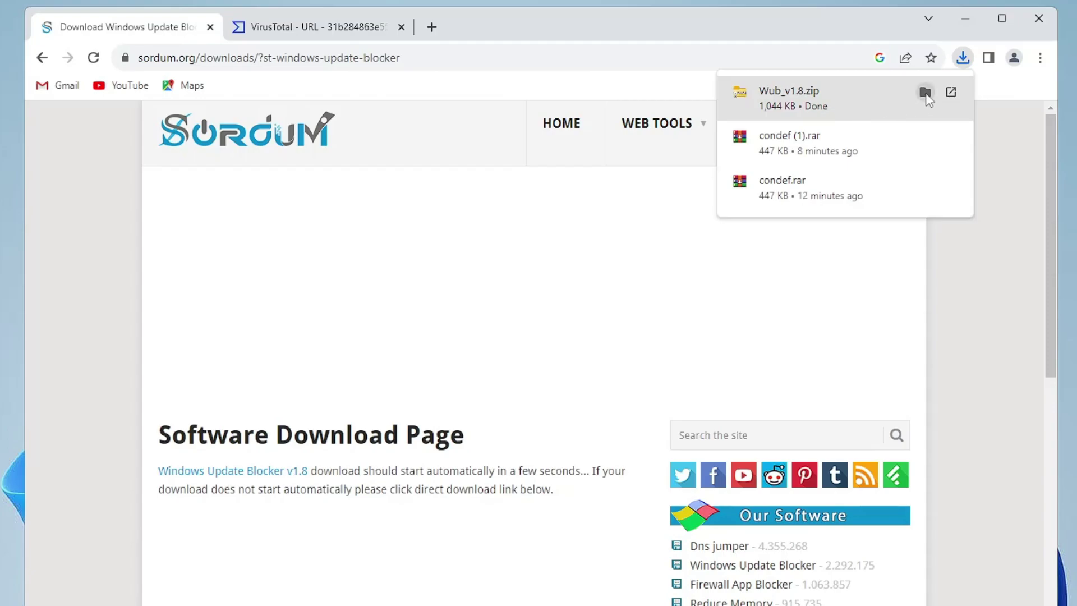
click(925, 95)
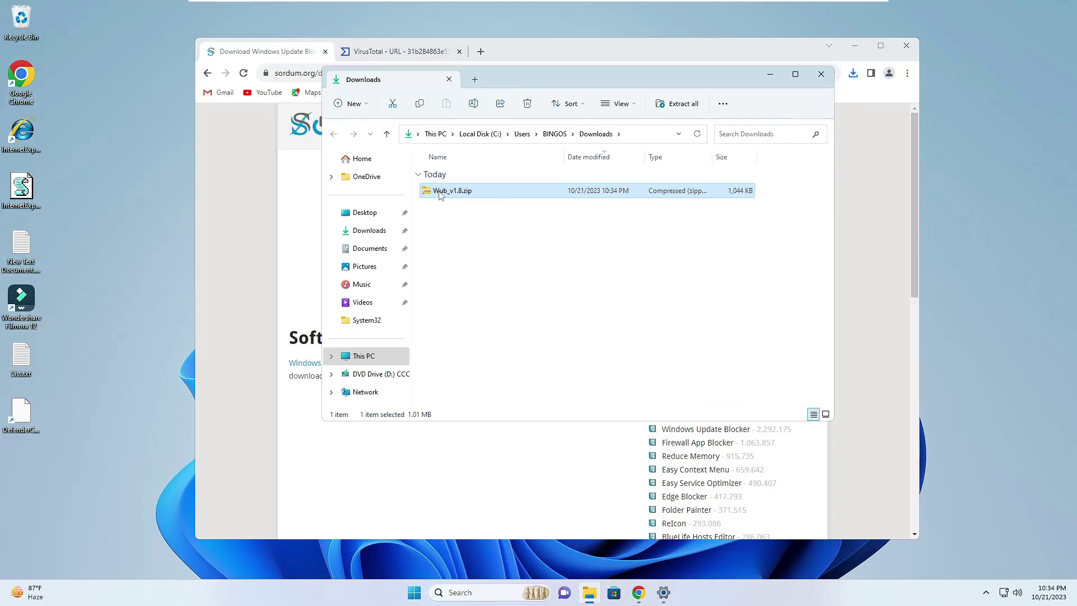
click(853, 46)
click(854, 46)
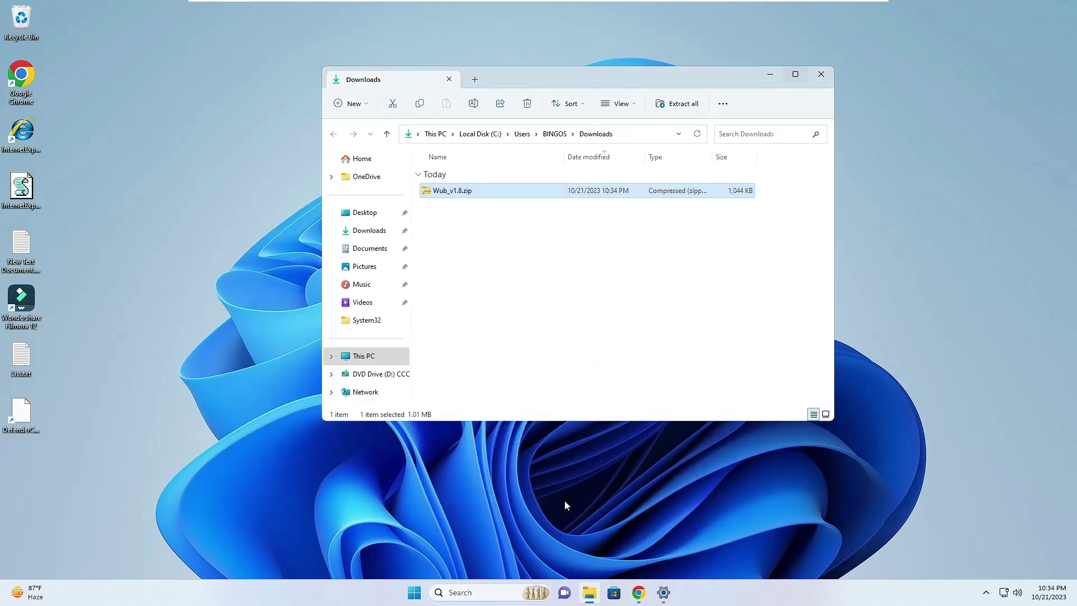
- Search 'virus' and open the Virus & threat protection settings page in Windows Security
click(460, 592)
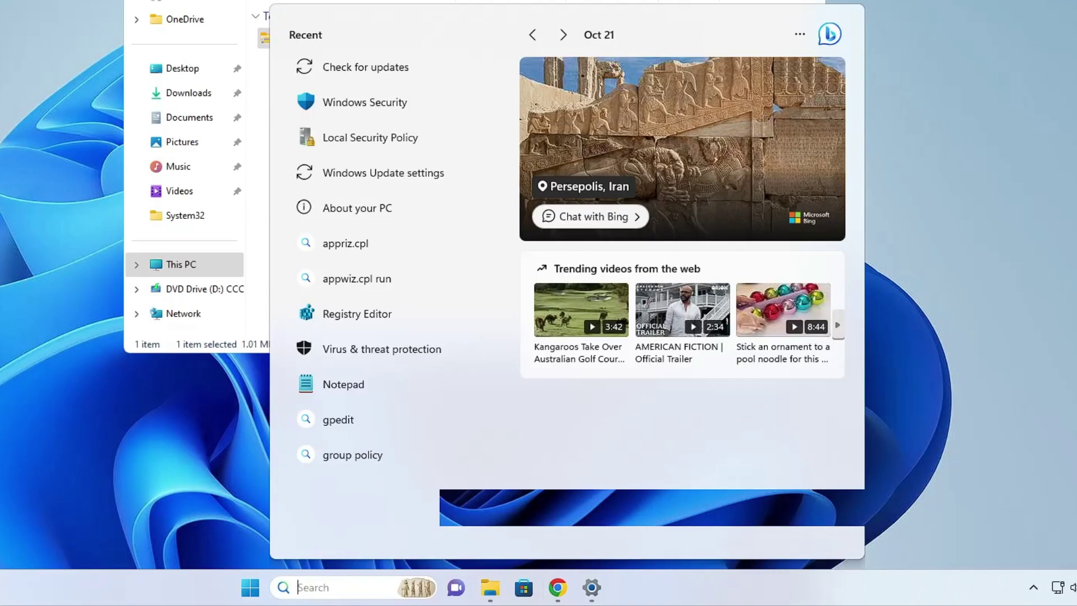
text(vireus)
key(BackSpace)
key(BackSpace)
key(BackSpace)
text(us)
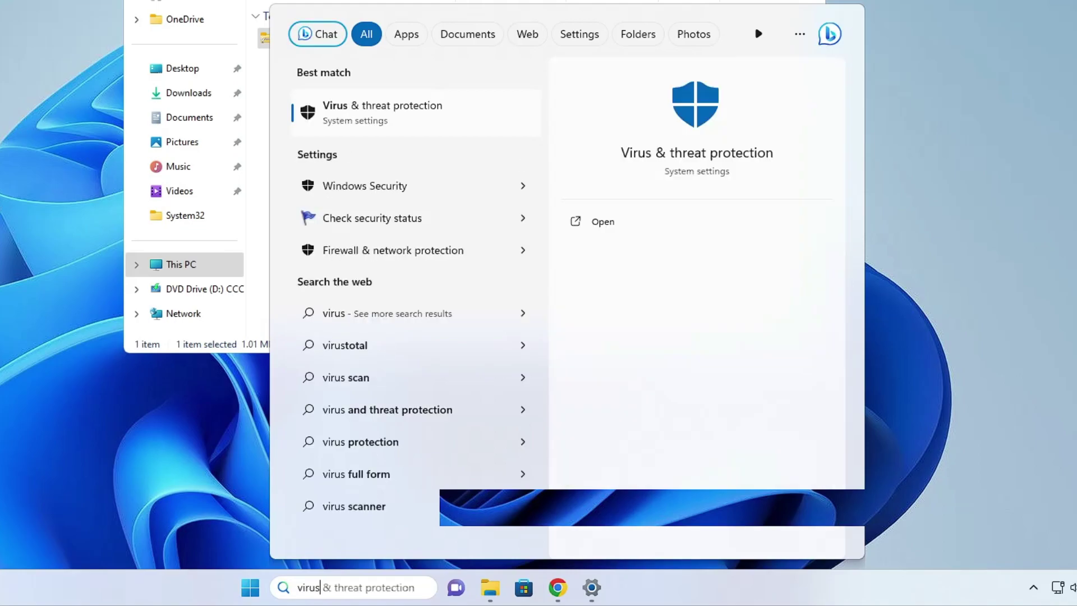
click(371, 115)
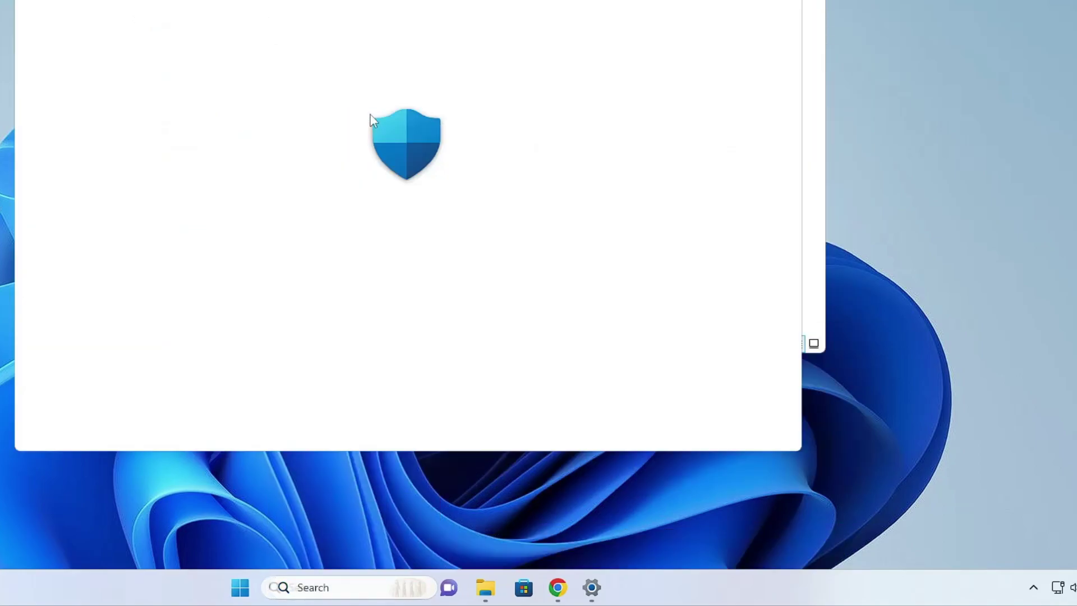
scroll(360, 242, down, 2)
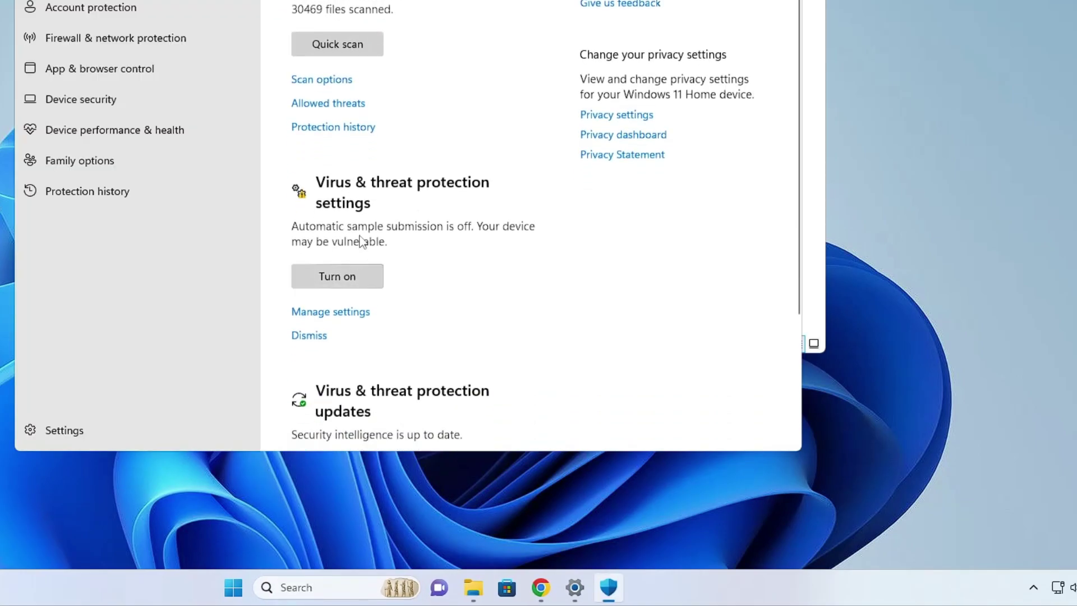
click(332, 315)
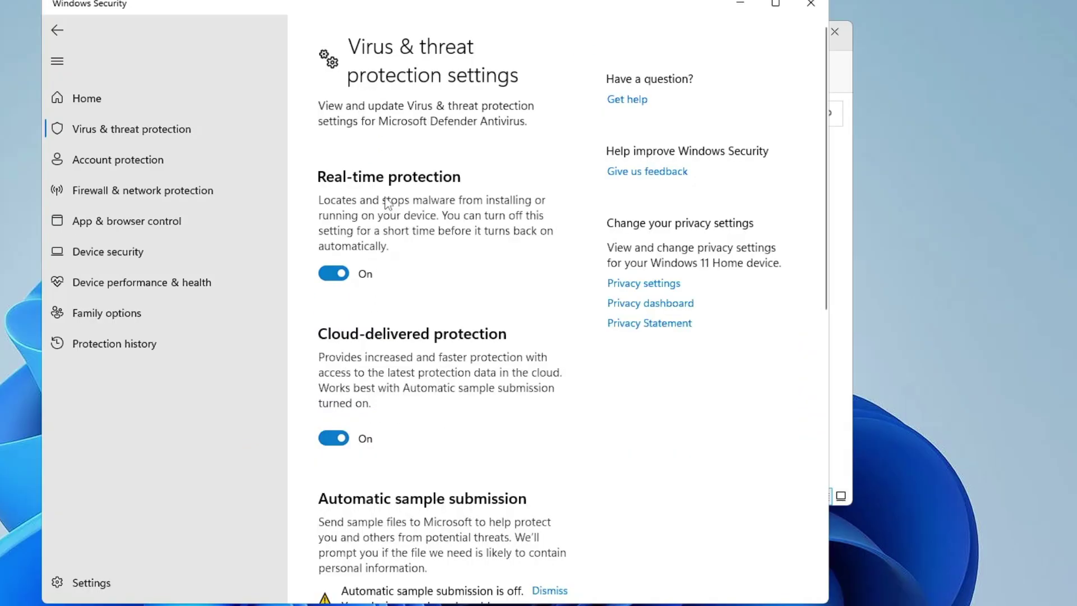
- Switch real-time protection and cloud-delivered protection Off, approving the permission prompt
click(335, 274)
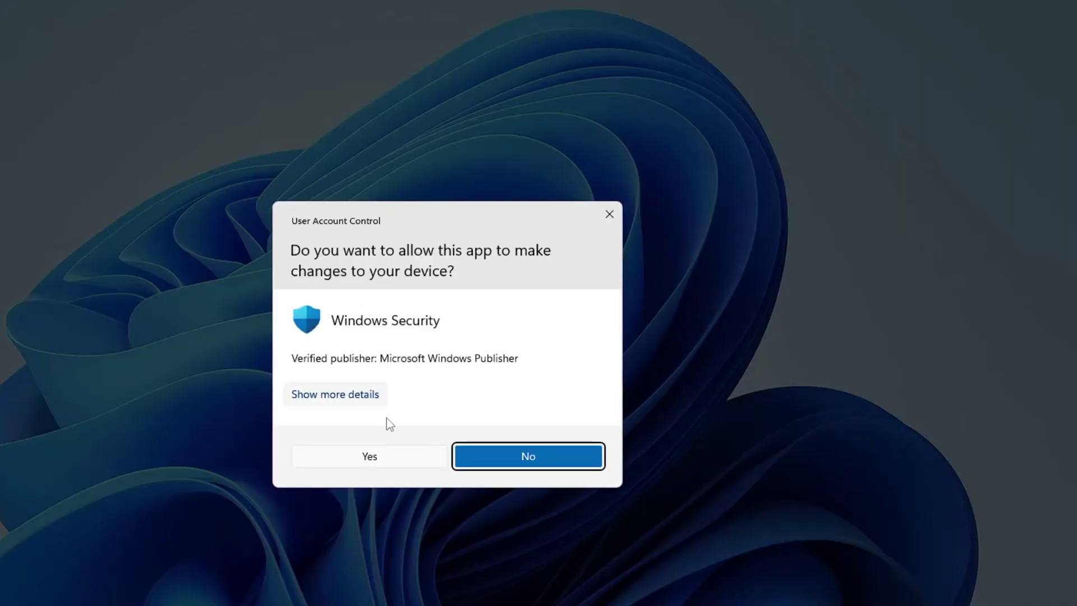
key(Return)
click(333, 476)
scroll(392, 449, down, 5)
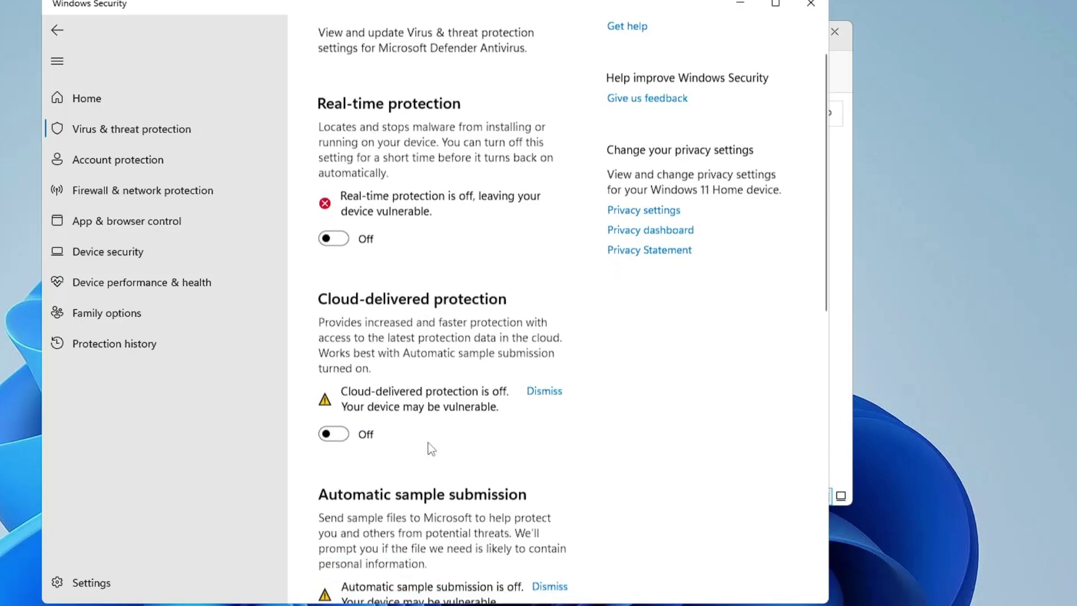
scroll(379, 328, down, 3)
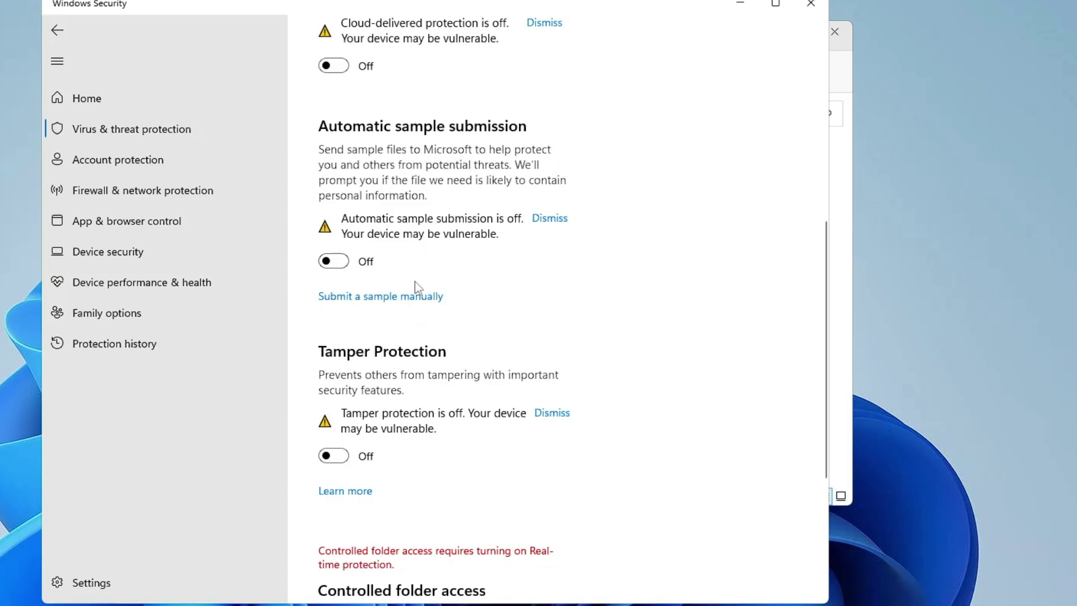
- Close Windows Security and use Extract All to unpack Wub_v1.8.zip into the suggested Wub_v1.8 folder
click(811, 3)
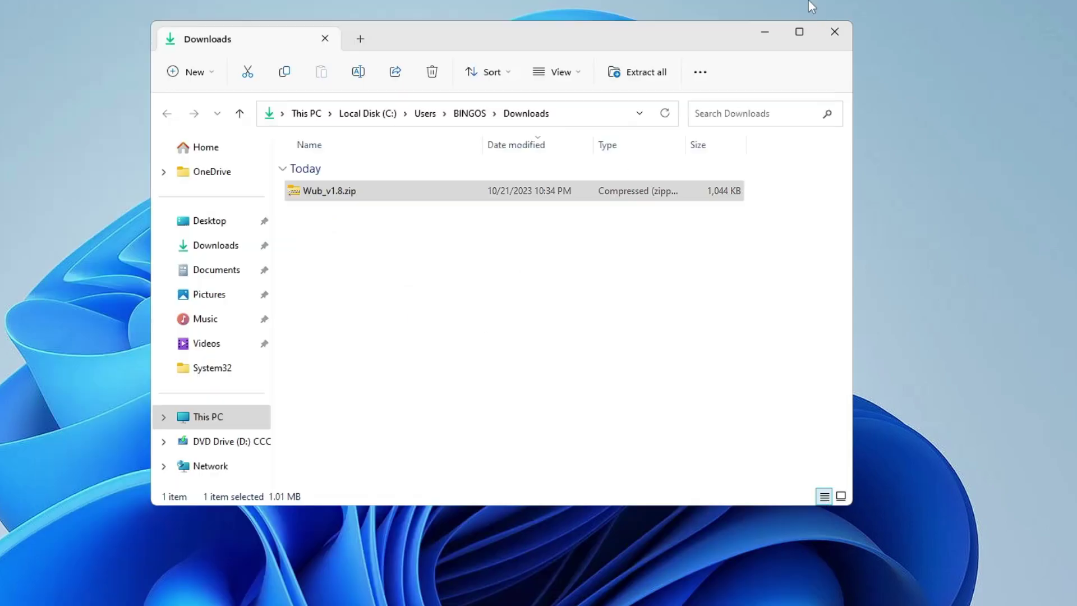
right_click(347, 194)
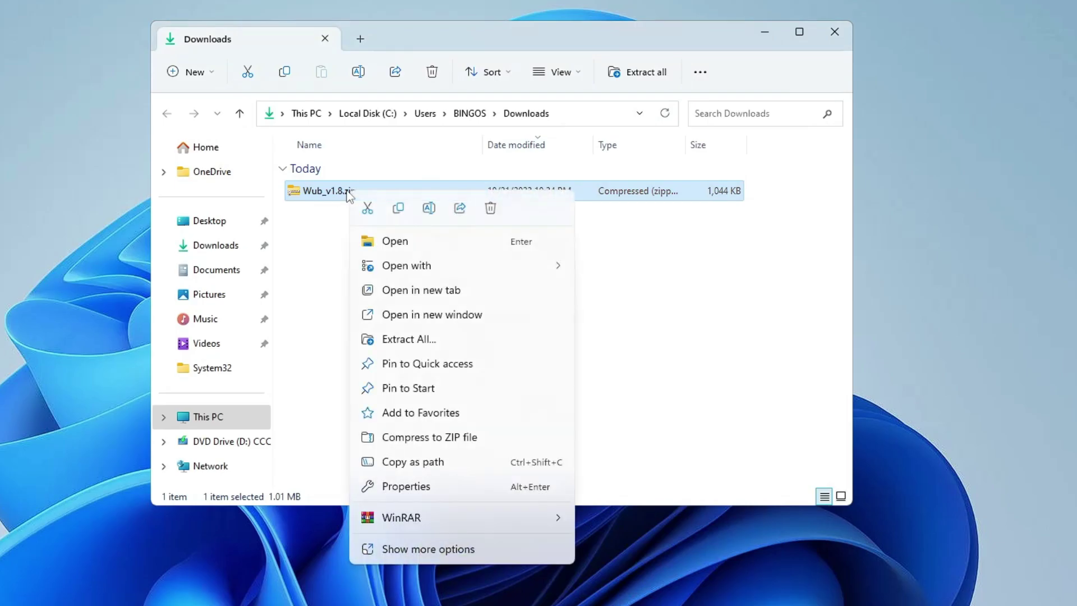
click(415, 341)
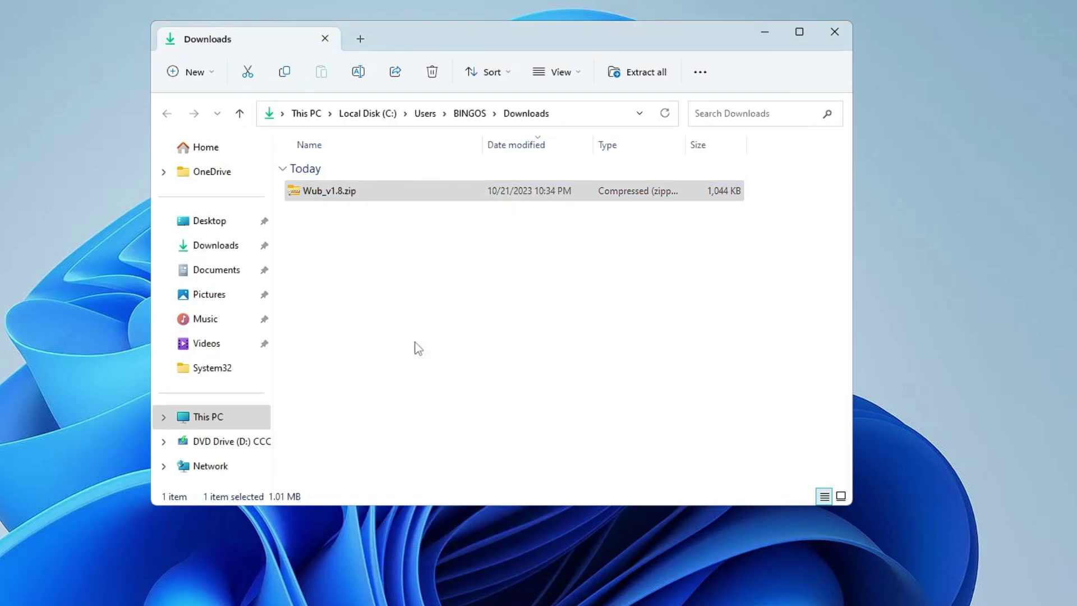
click(587, 482)
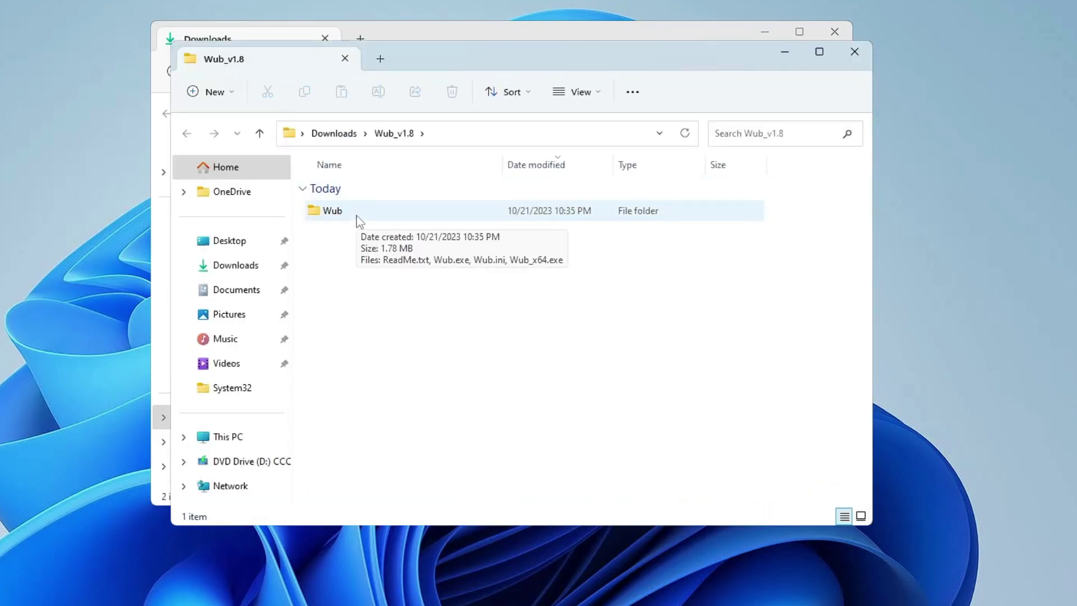
- Open the Wub folder to list Wub.exe, Wub_x64.exe, Wub.ini and ReadMe.txt
double_click(358, 212)
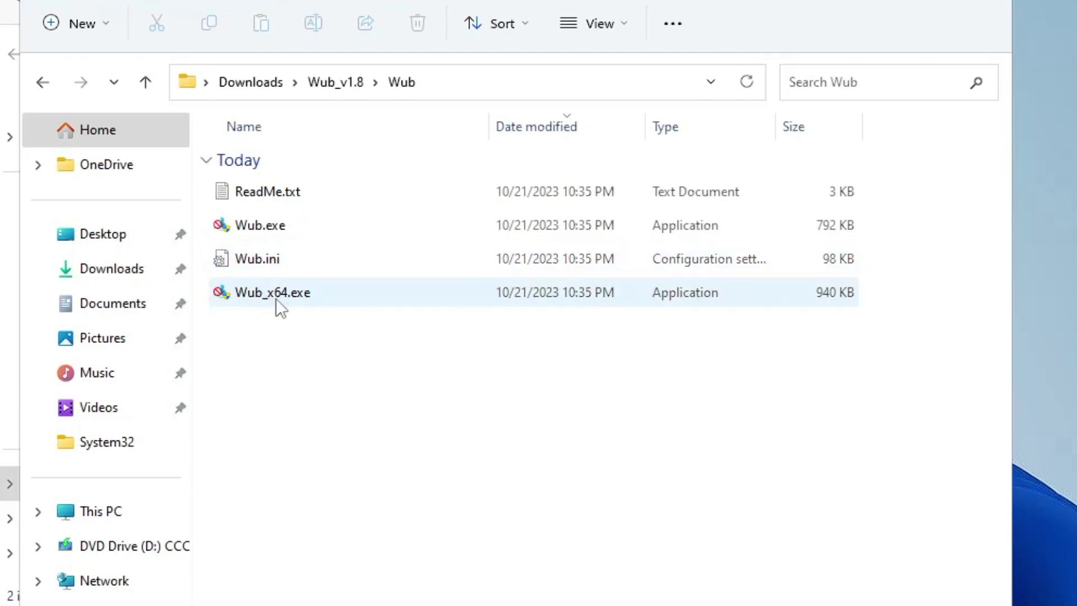
mouse_move(274, 298)
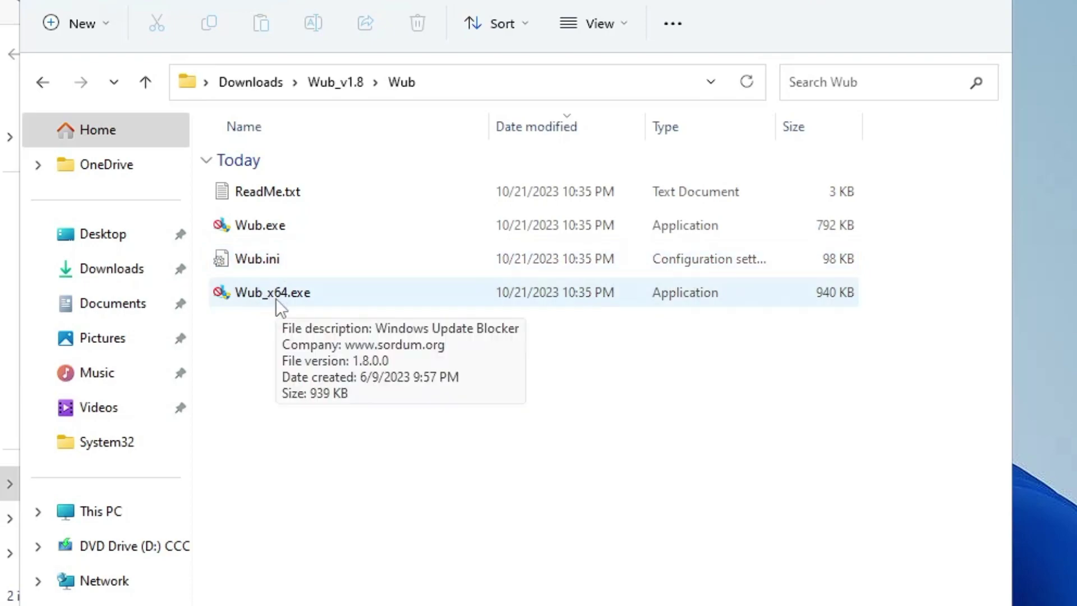
- Run Wub_x64.exe with admin approval and apply Disable Updates with Protect Services Settings
double_click(311, 299)
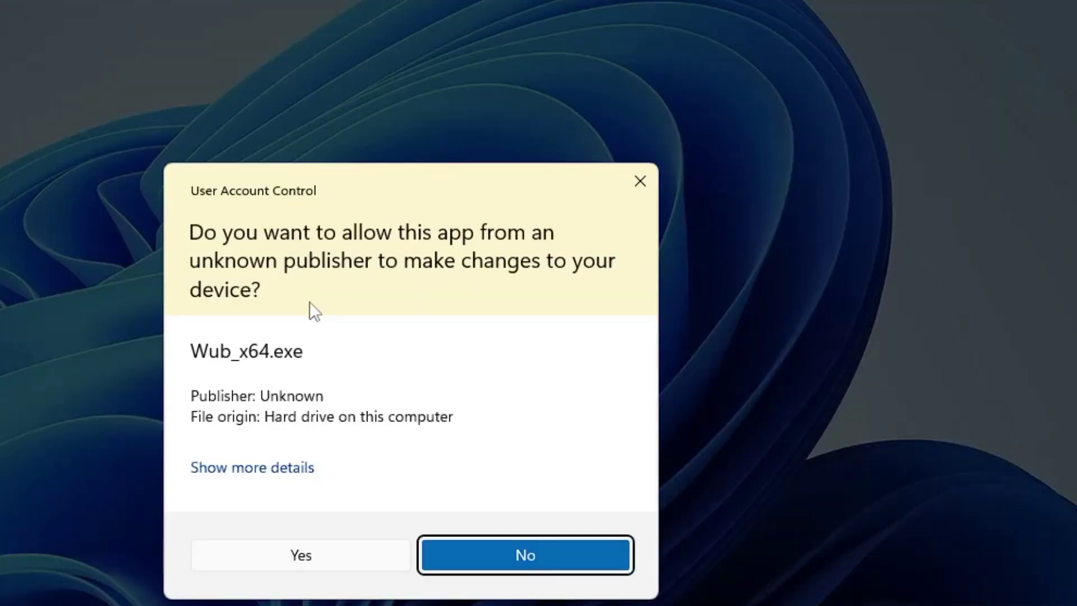
click(353, 557)
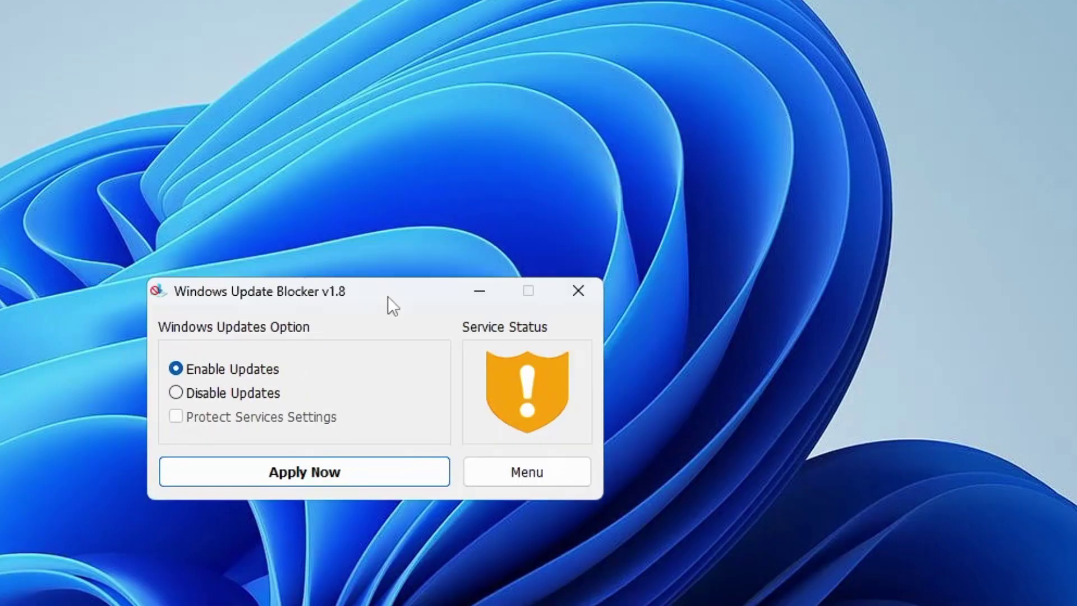
drag(388, 297, 415, 250)
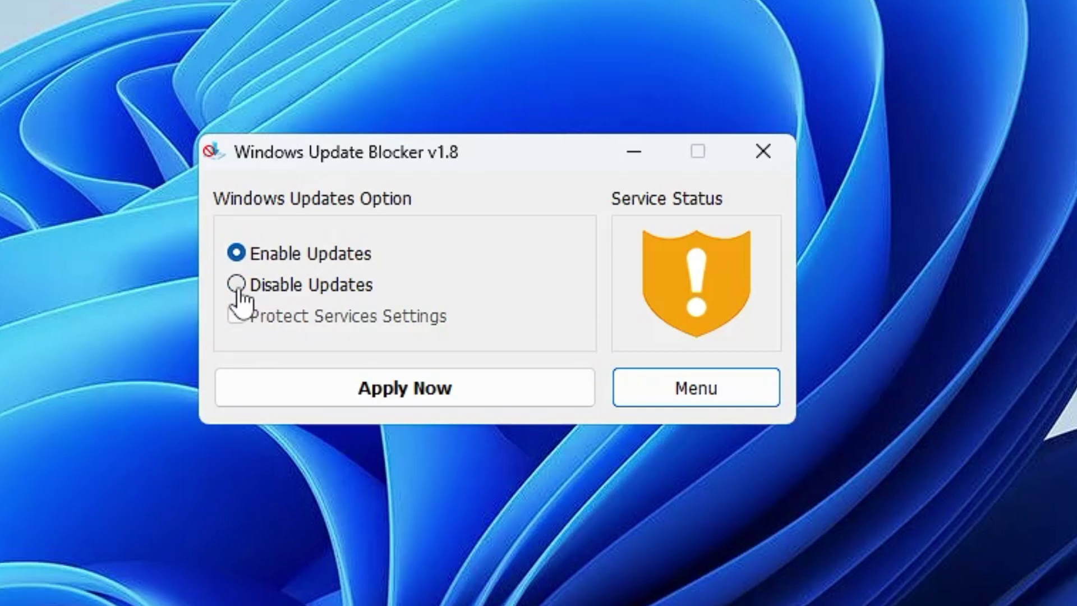
click(238, 289)
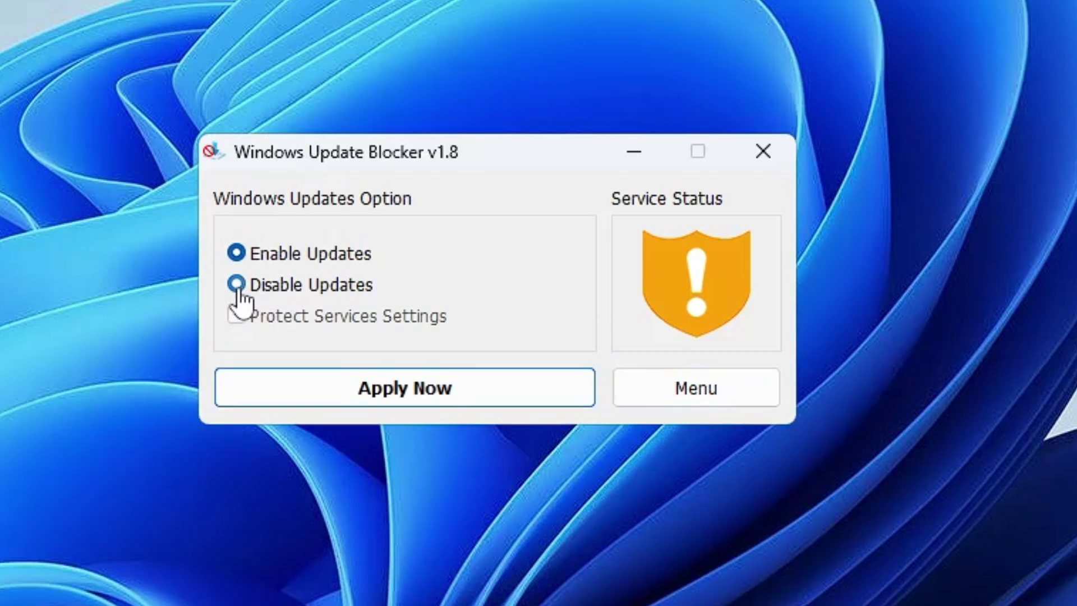
click(406, 393)
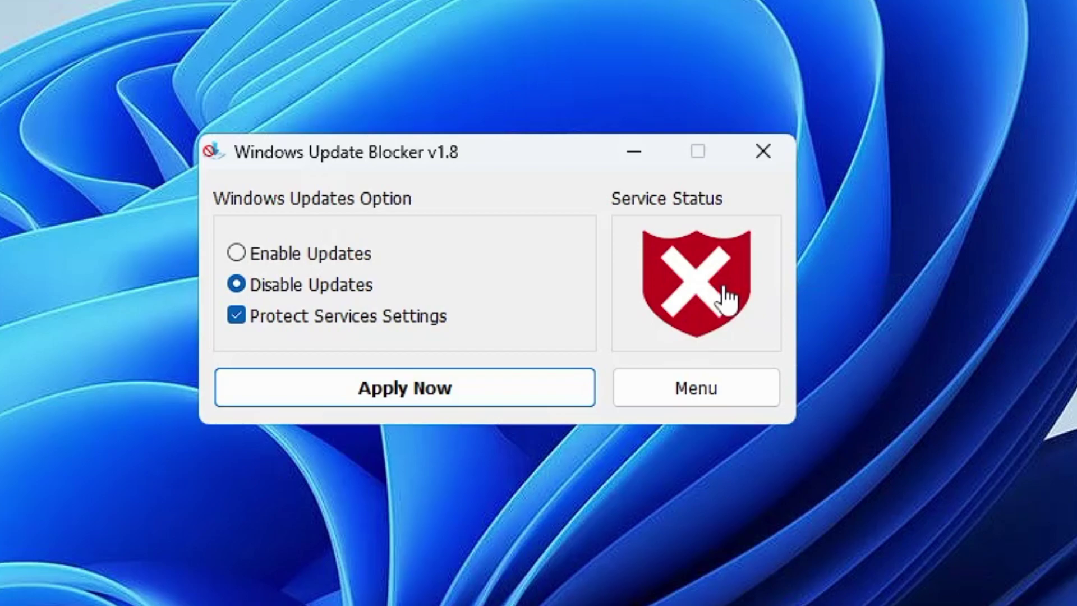
mouse_move(714, 288)
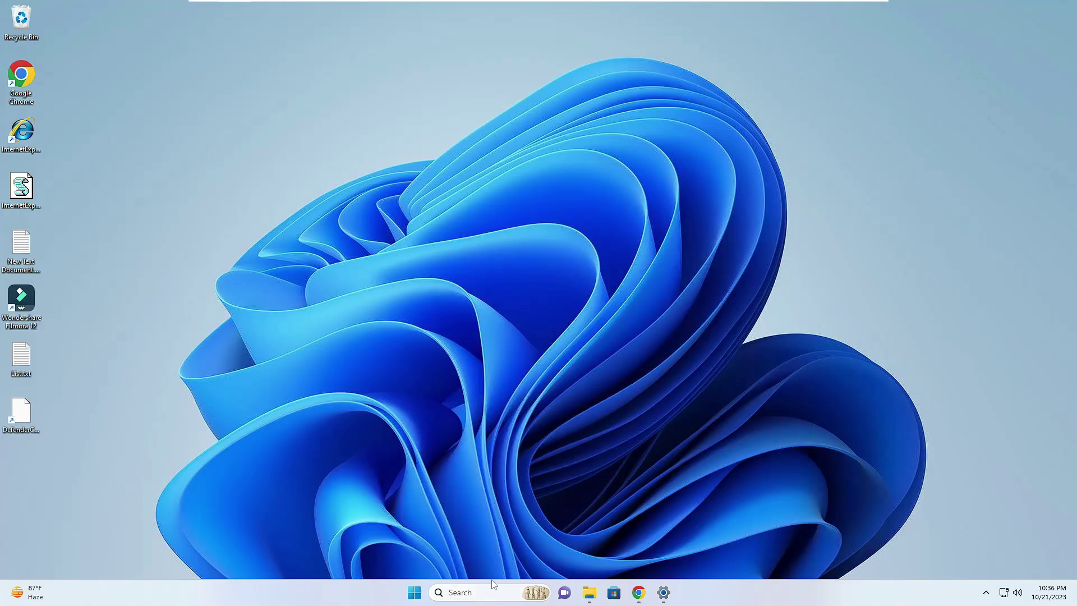
- Run Check for updates from Settings, see Error encountered (0x80070005), then close Settings
click(493, 590)
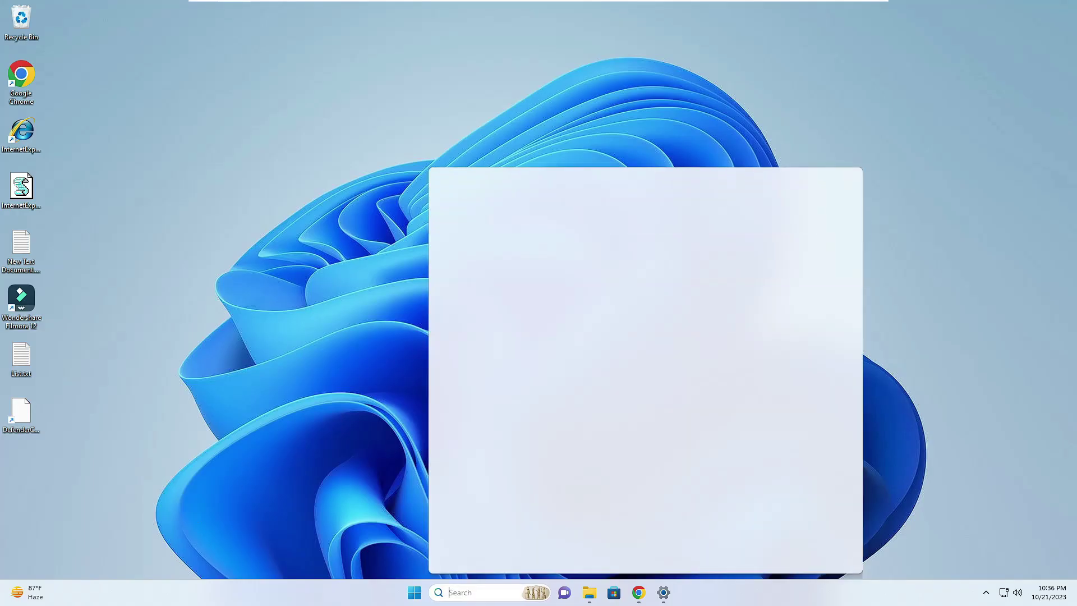
text(update)
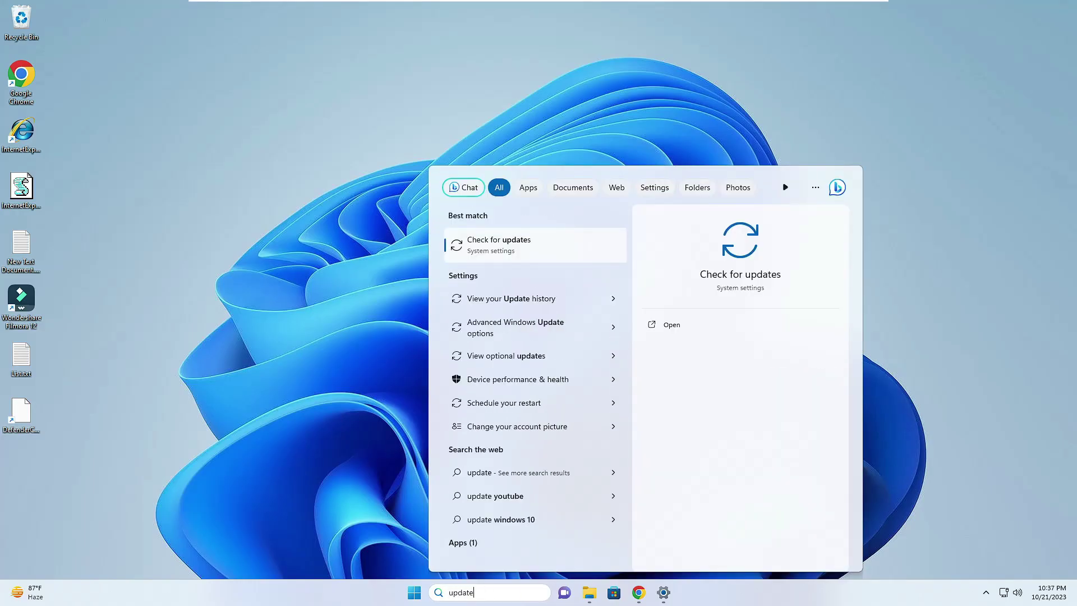
click(509, 239)
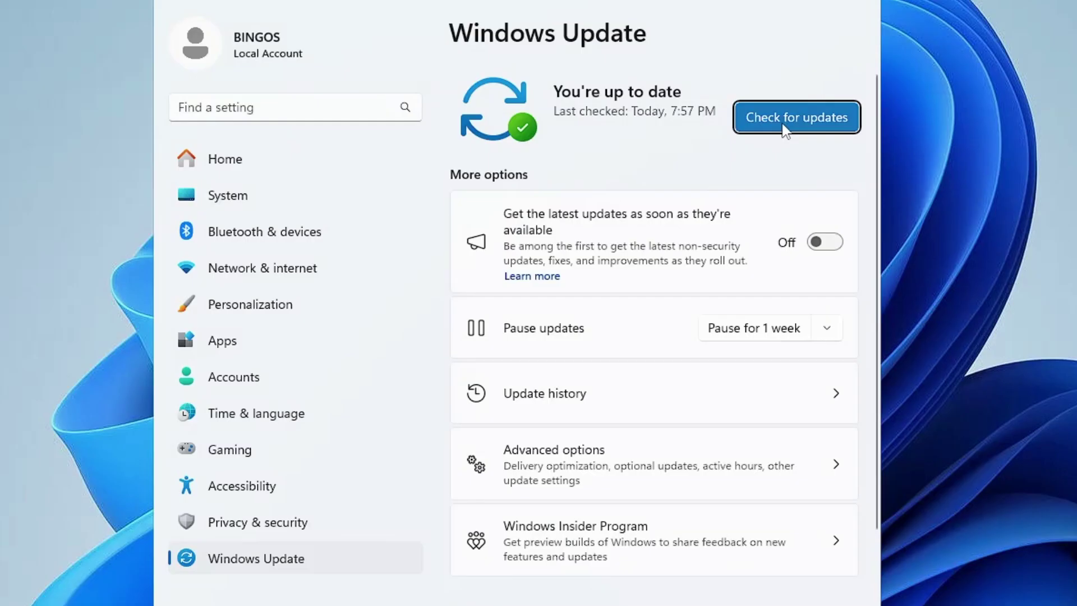
click(629, 188)
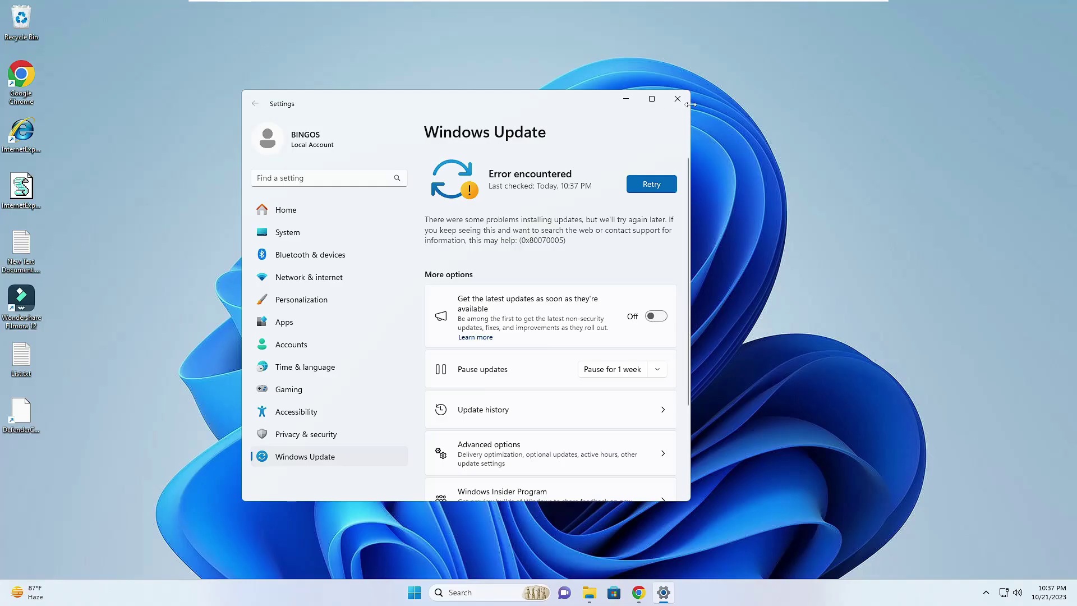
click(686, 100)
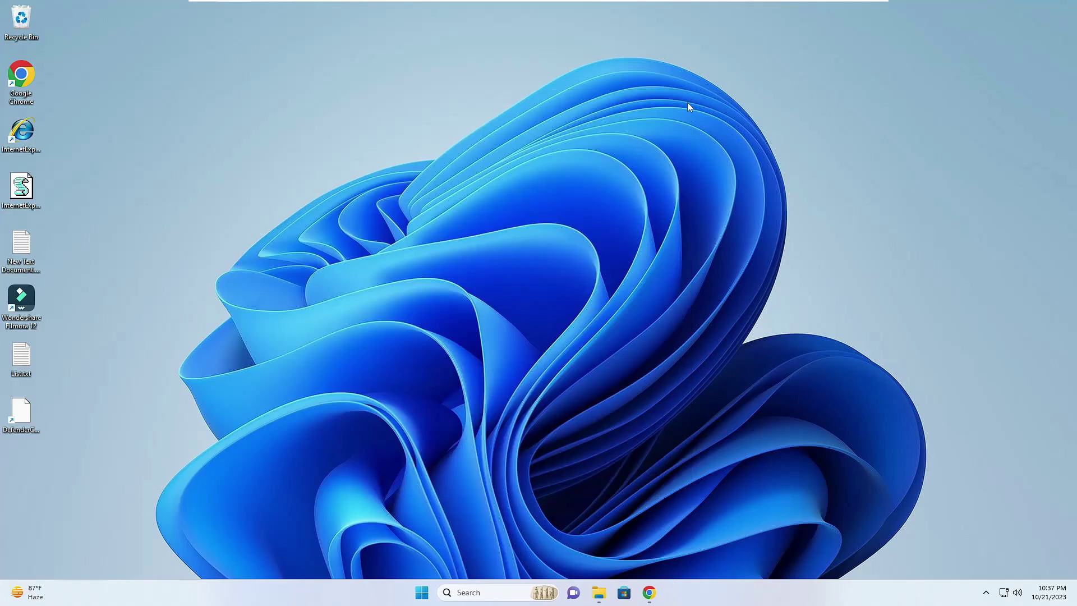
- Restart the PC from the Start menu's power options
click(425, 593)
click(679, 553)
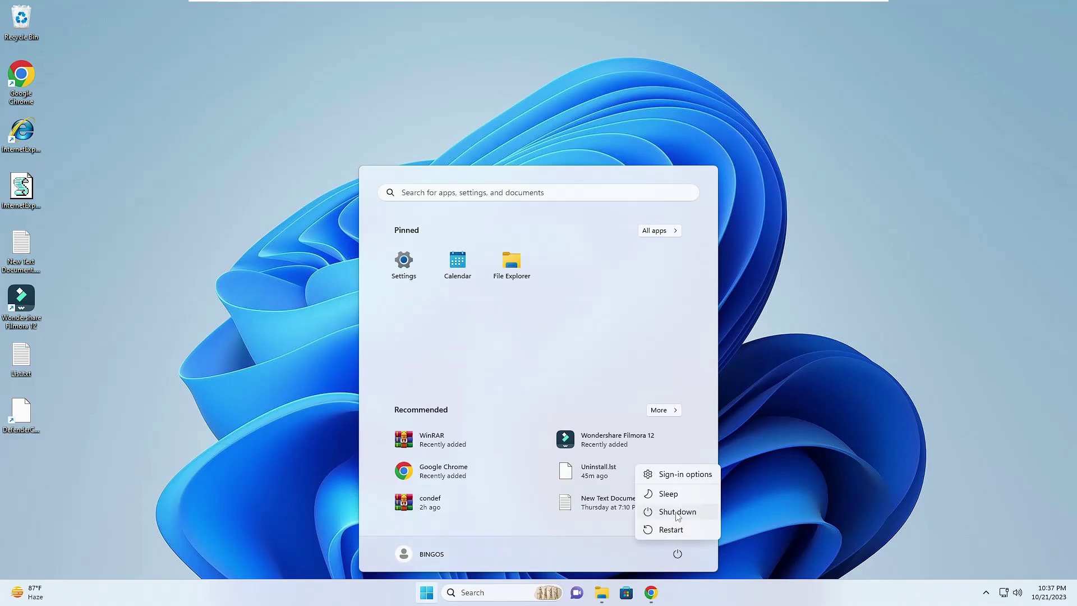
click(669, 528)
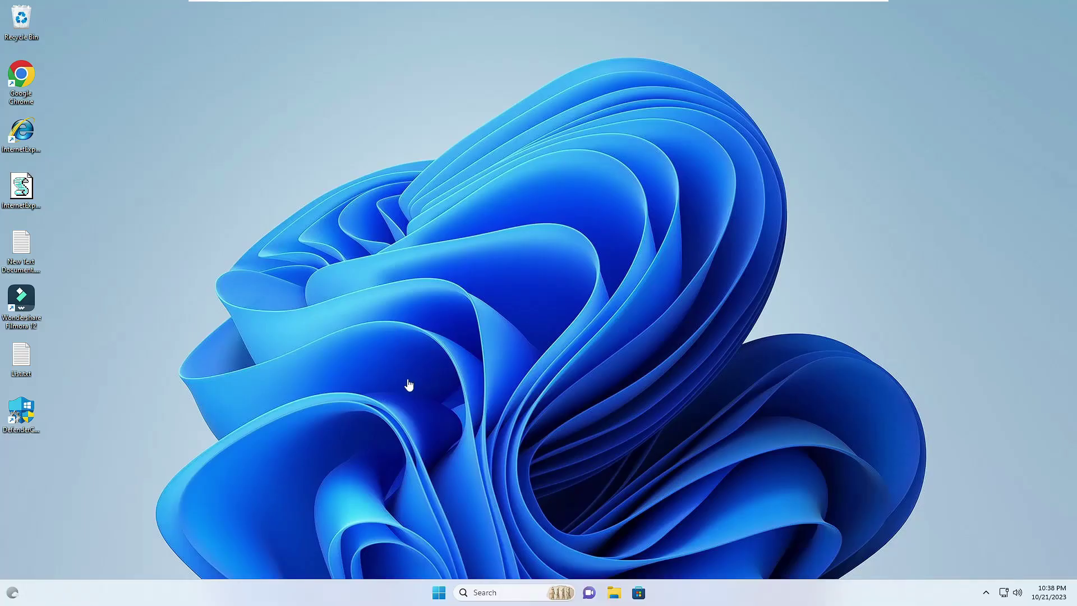
- Reopen Check for updates via search and retry, still getting error 0x80070005
click(497, 595)
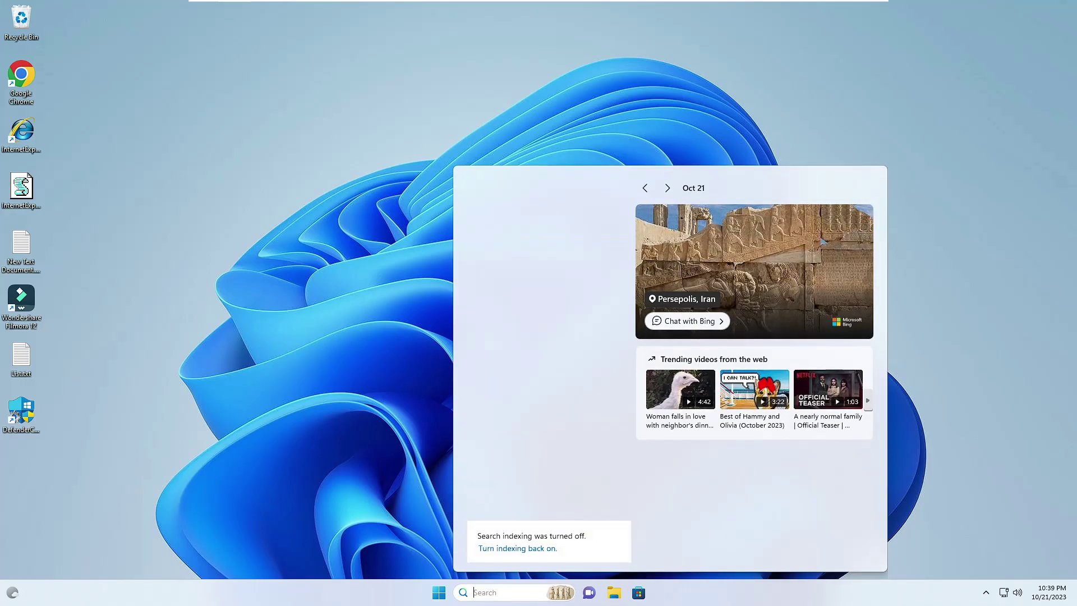
text(update)
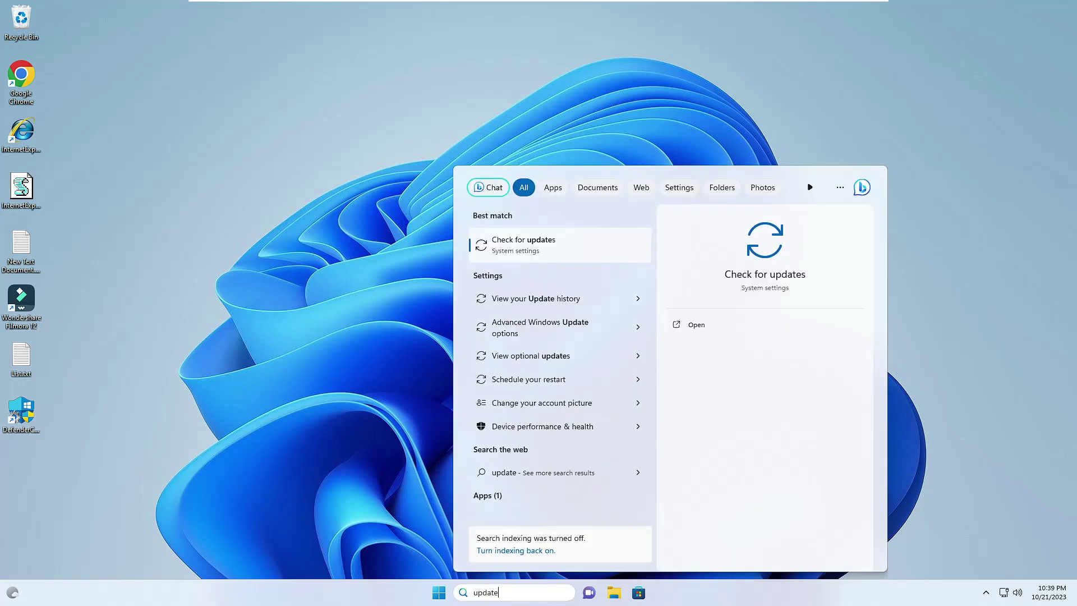
click(525, 246)
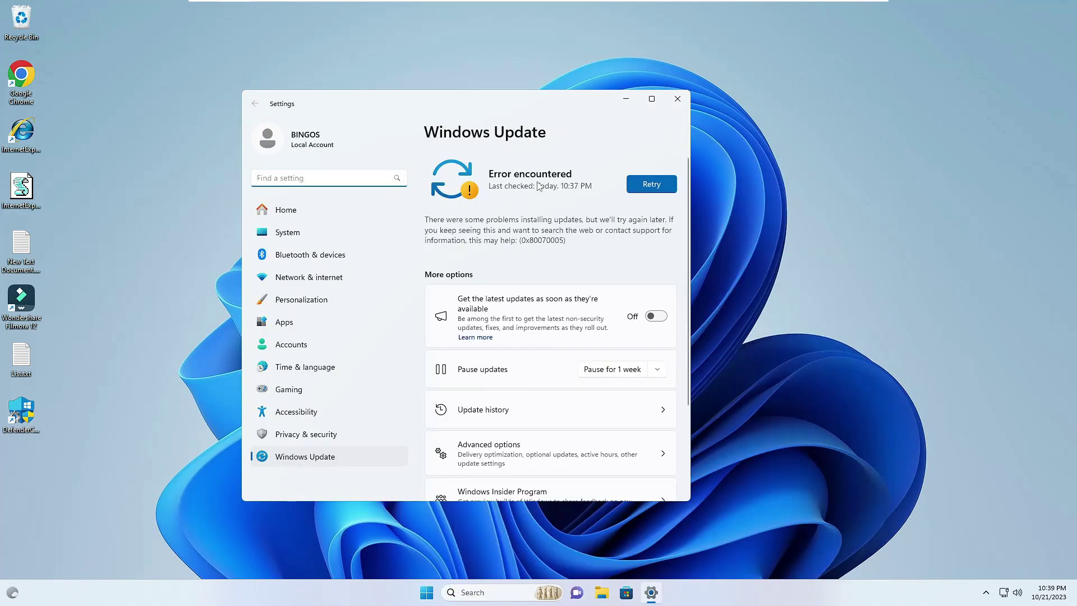
click(655, 188)
- Launch Wub.exe from search, apply Enable Updates with admin approval, and close the blocker
click(477, 592)
mouse_move(654, 591)
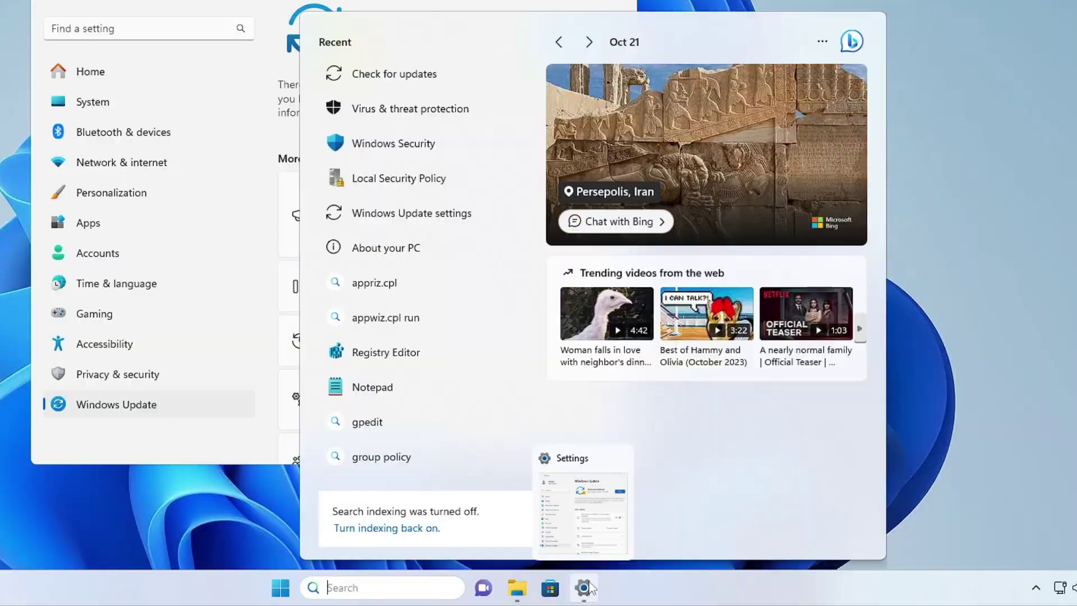
text(wub.exe)
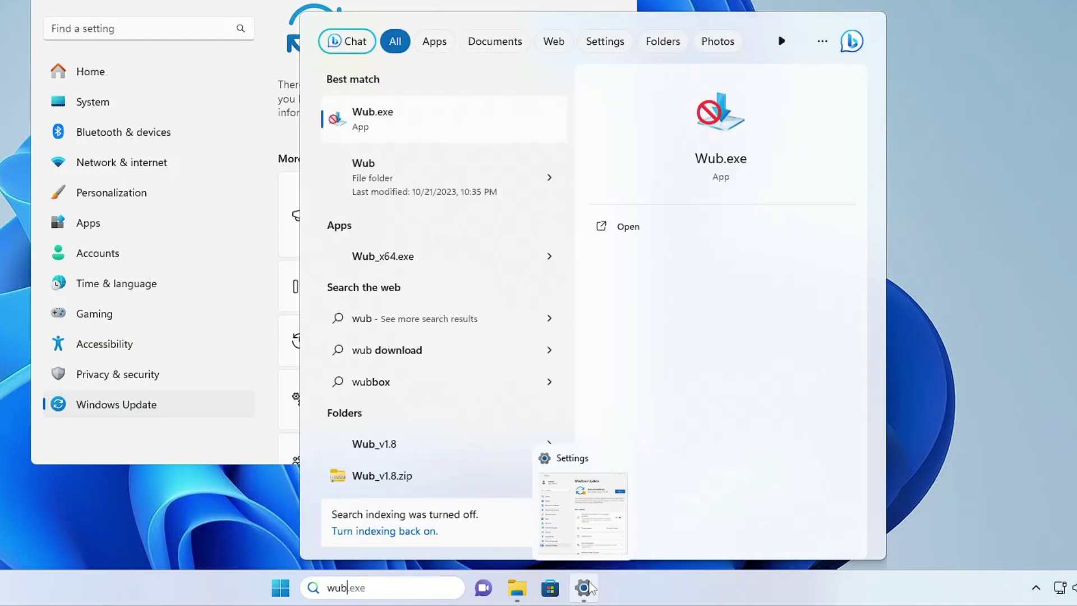
click(388, 118)
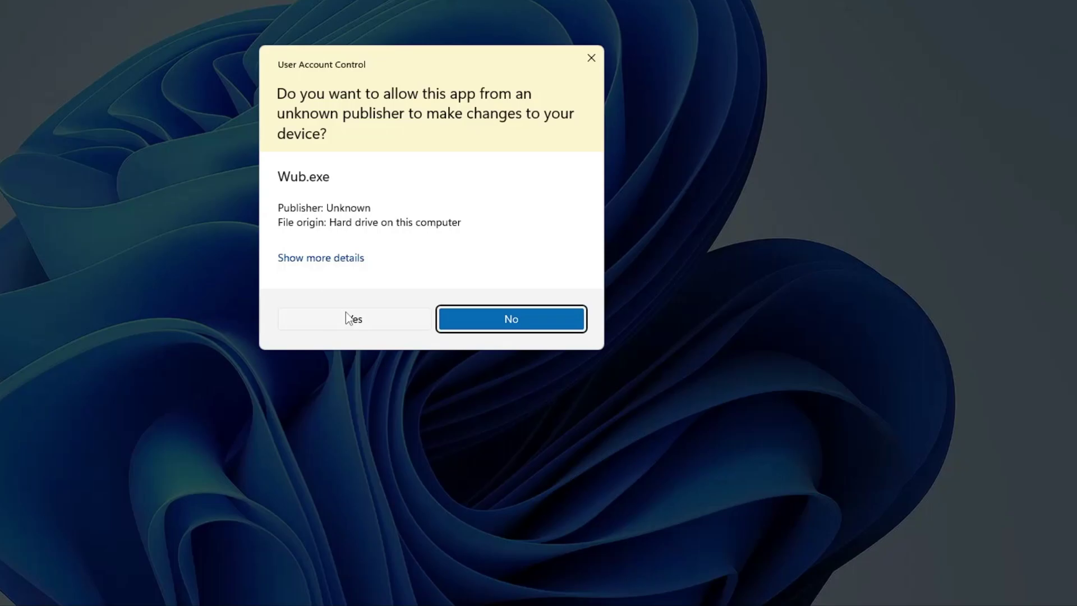
click(352, 317)
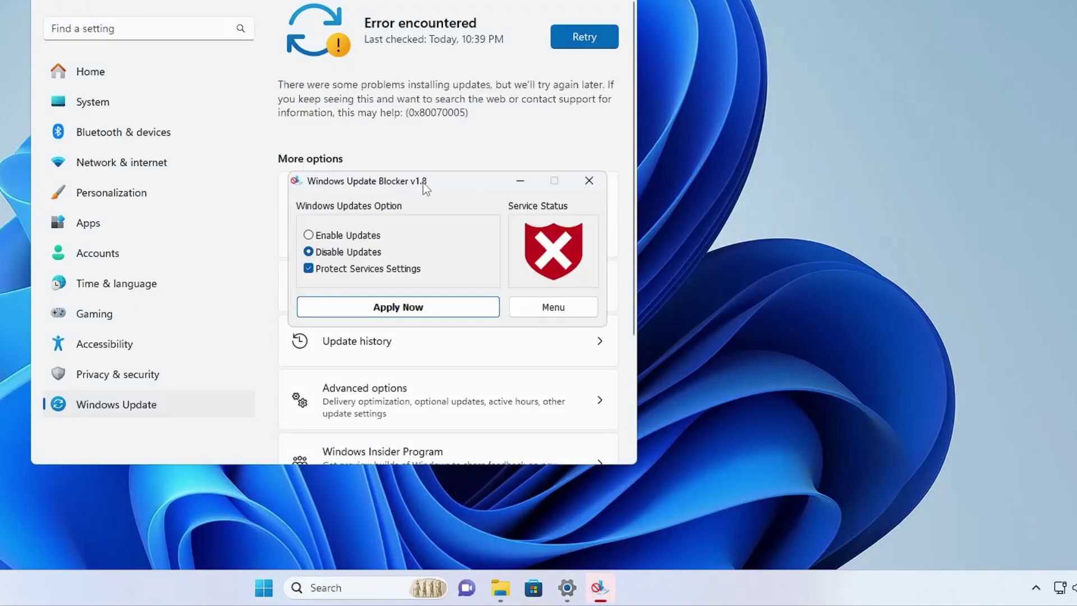
click(309, 236)
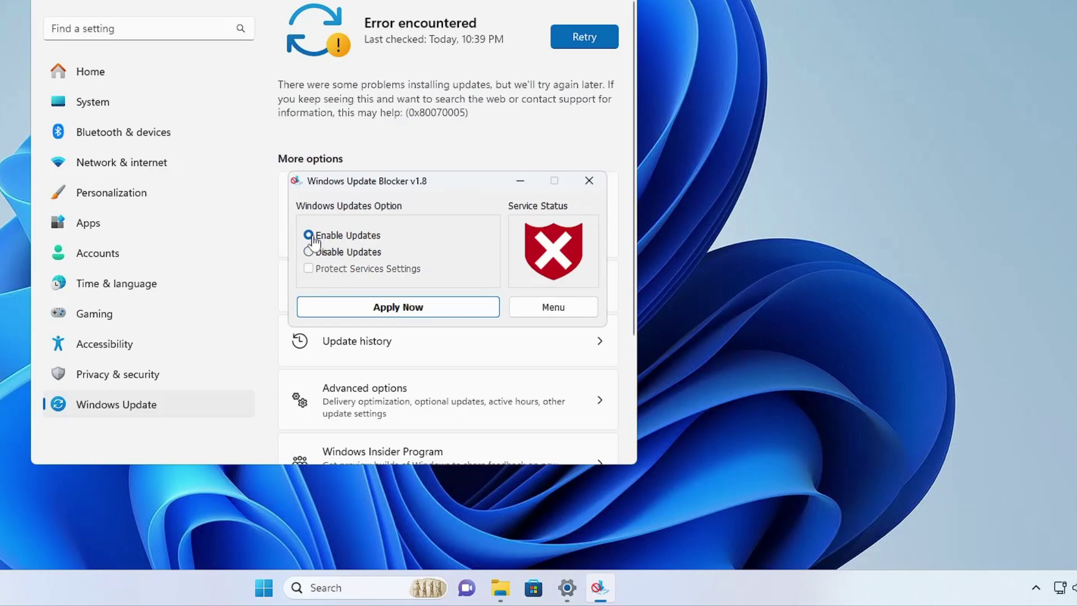
click(404, 313)
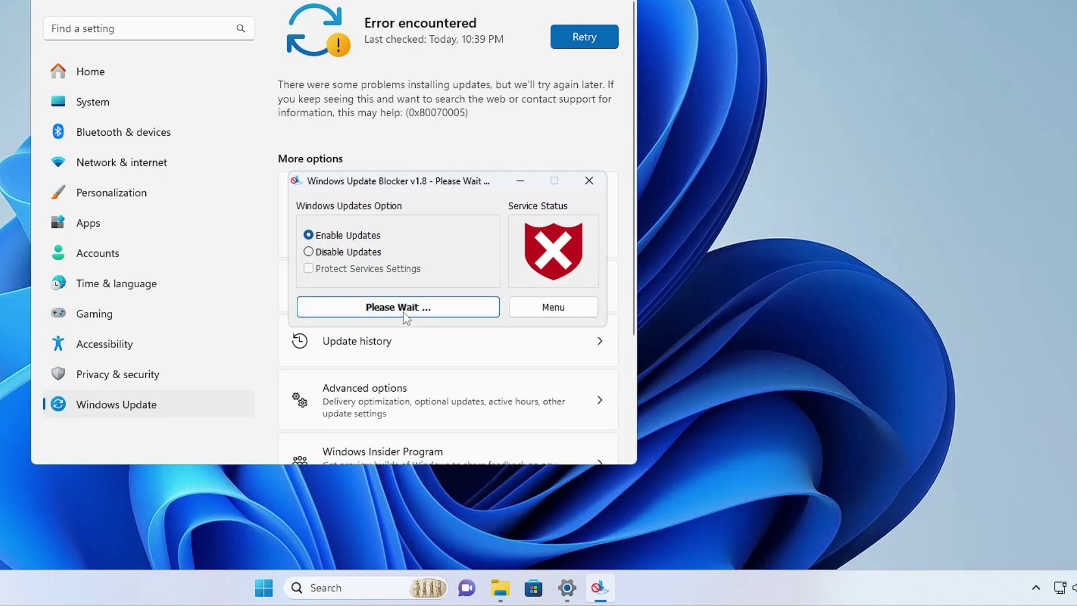
click(589, 181)
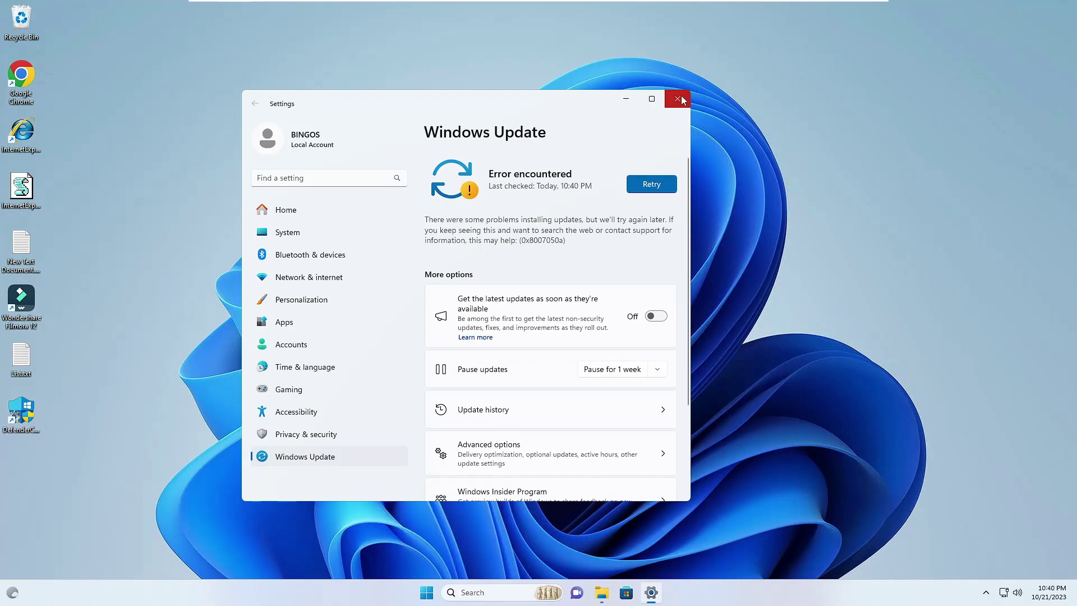
click(679, 100)
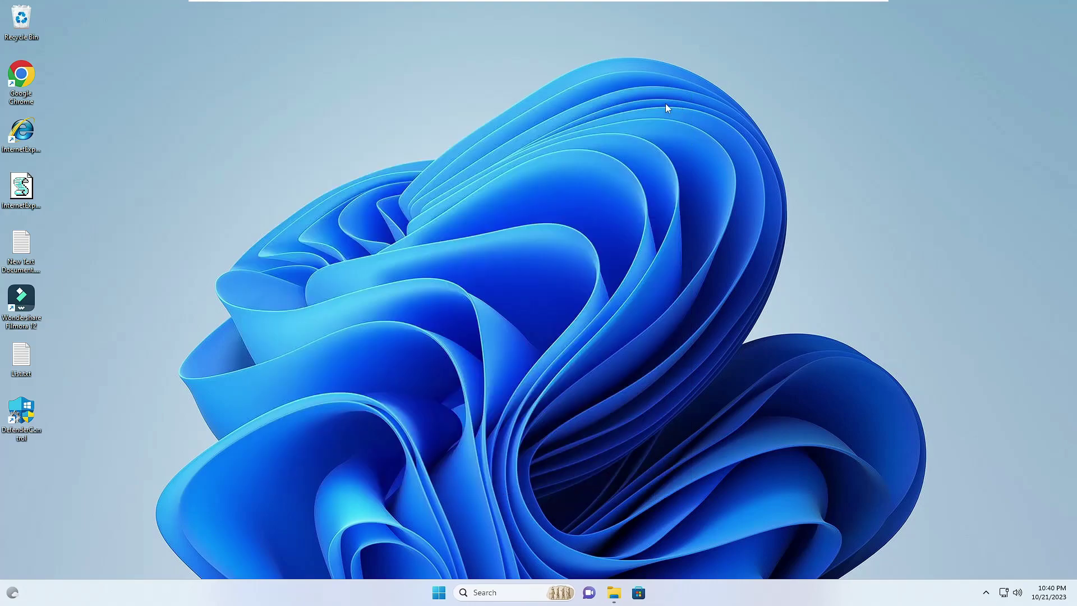